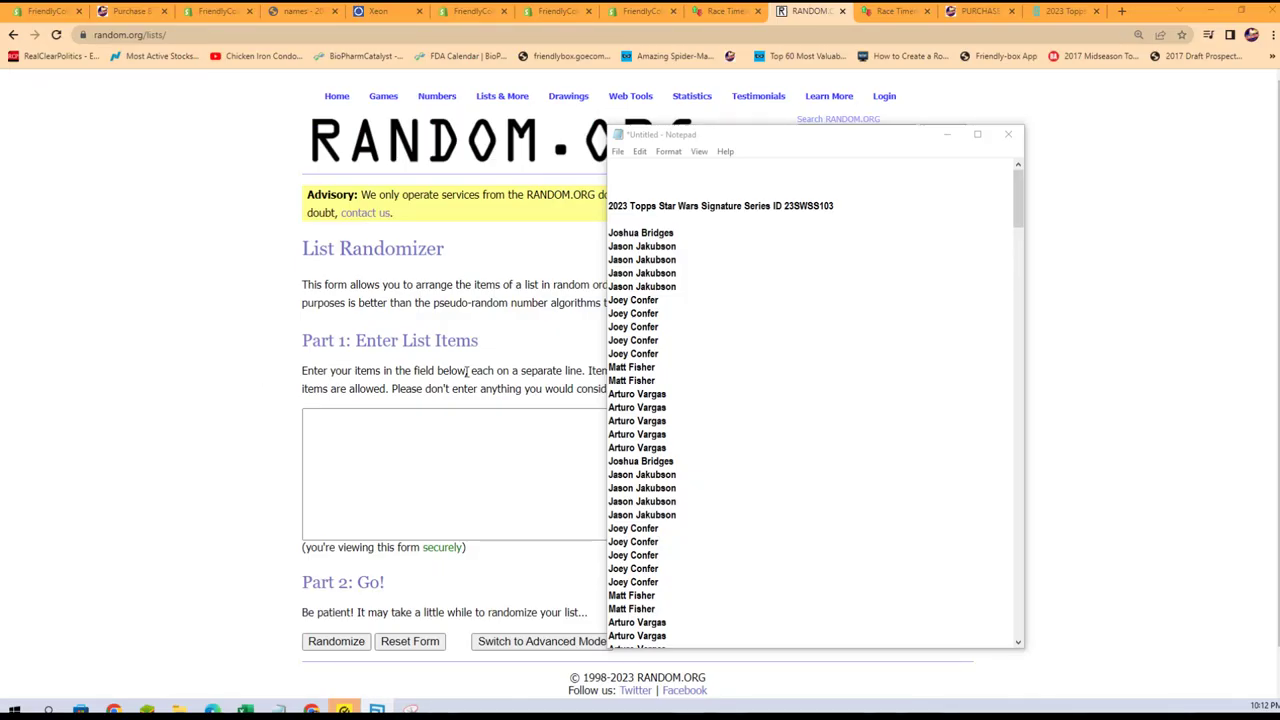
# Copy the alphabetical list of Star Wars actor names from the Notepad file and paste it into the List Randomizer's items field
pyautogui.scroll(-20, 731, 400)
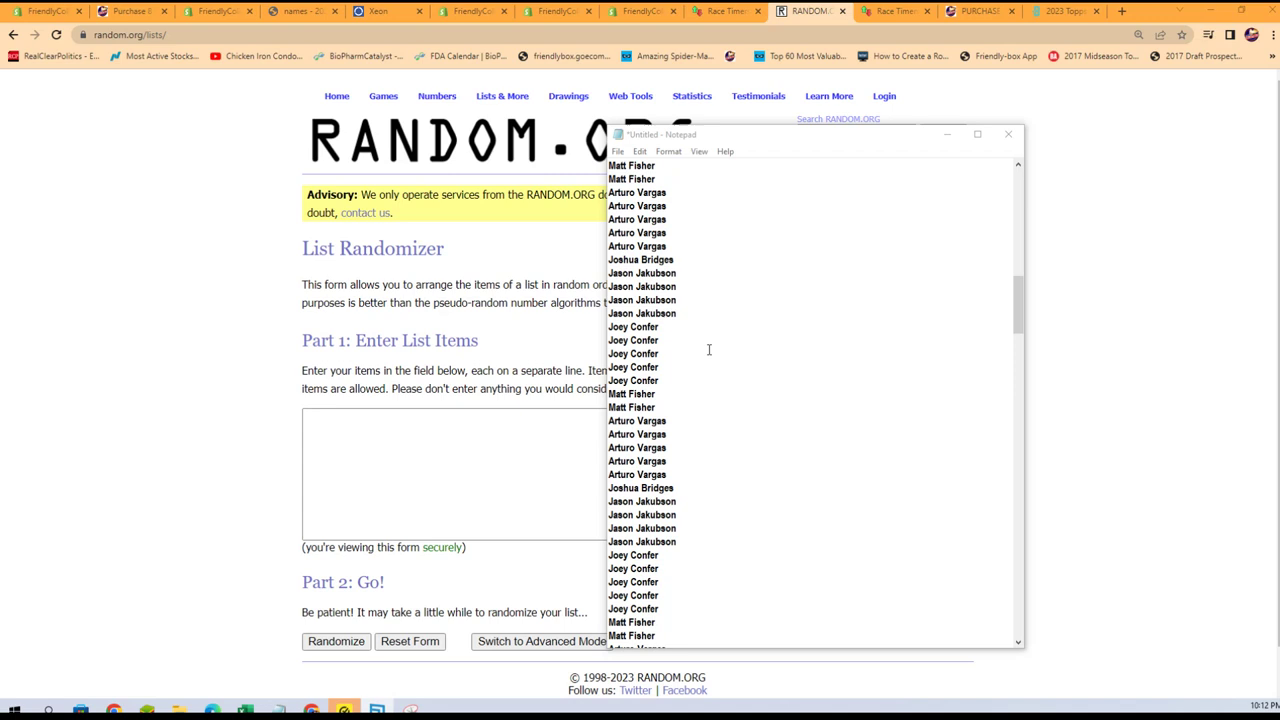
pyautogui.scroll(-20, 709, 349)
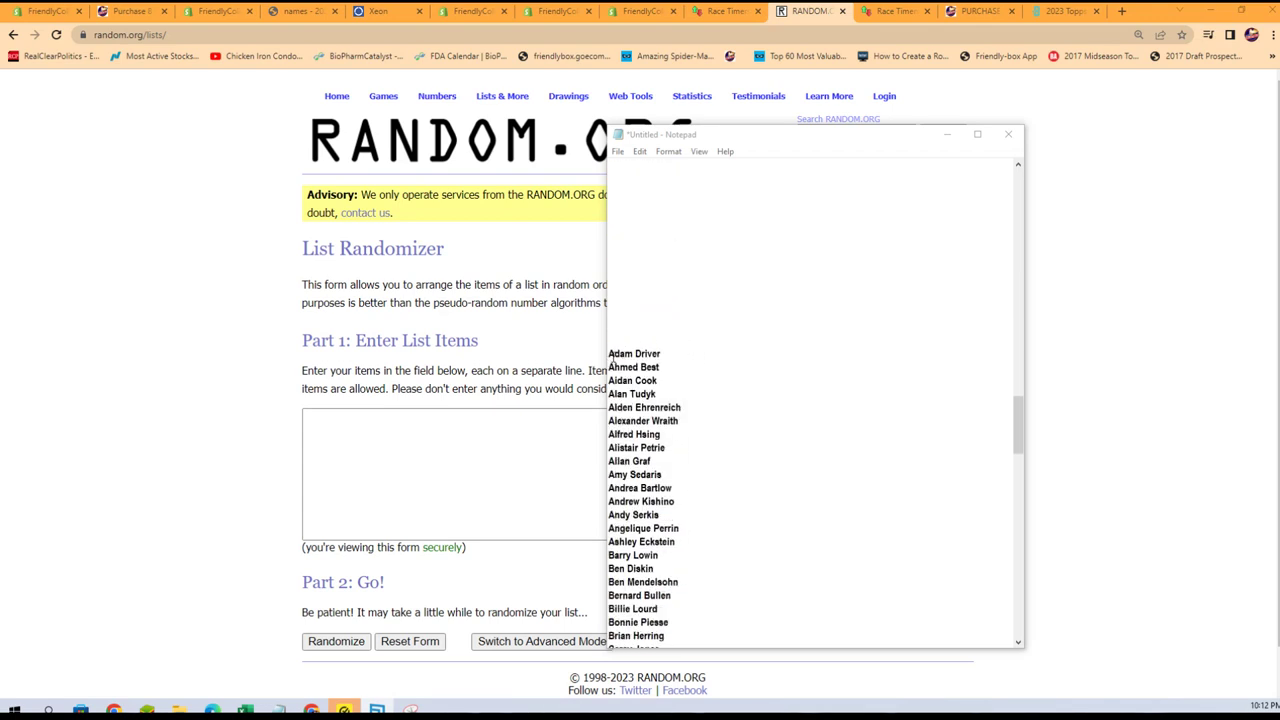
pyautogui.moveTo(611, 356); pyautogui.dragTo(732, 675)
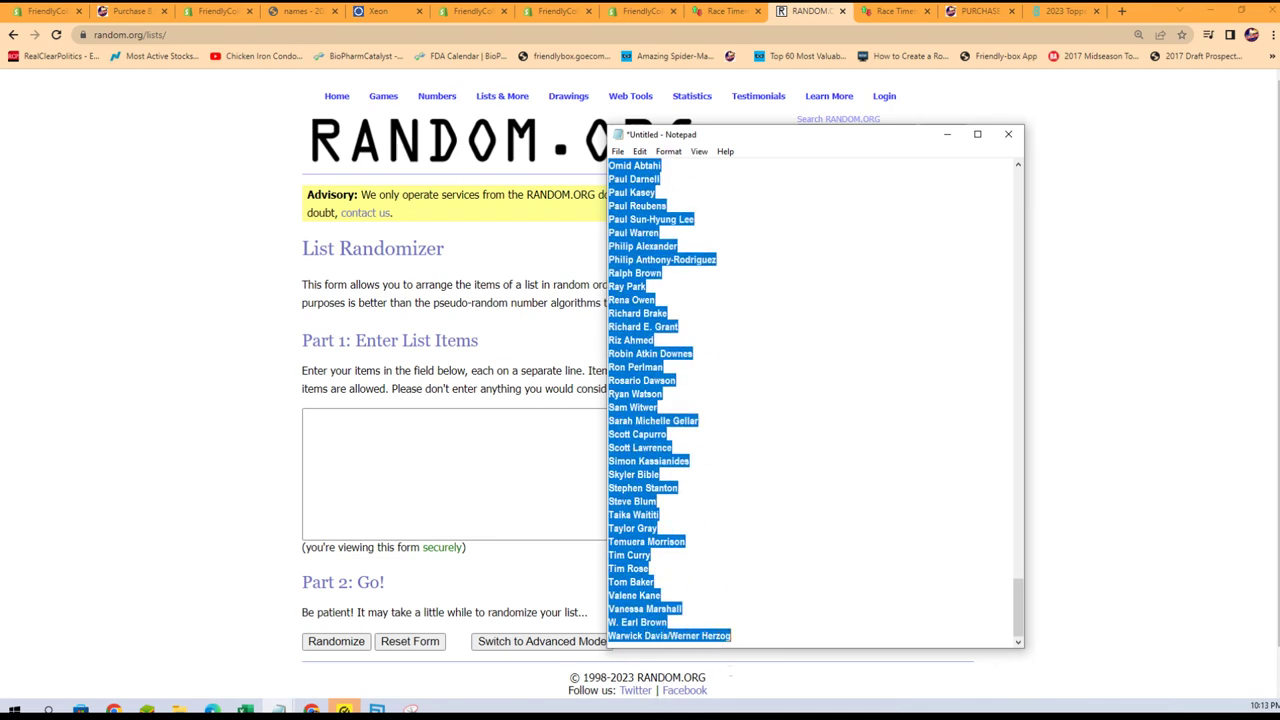
pyautogui.rightClick(659, 585)
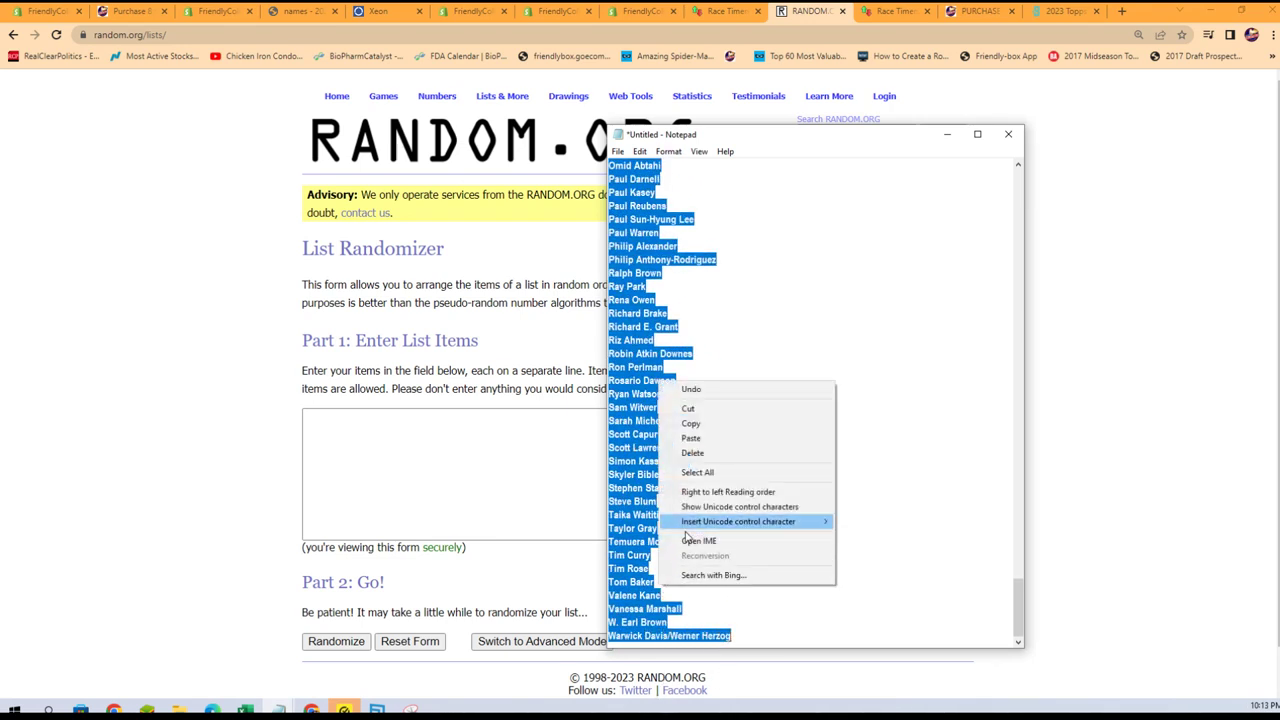
pyautogui.click(717, 424)
pyautogui.click(403, 451)
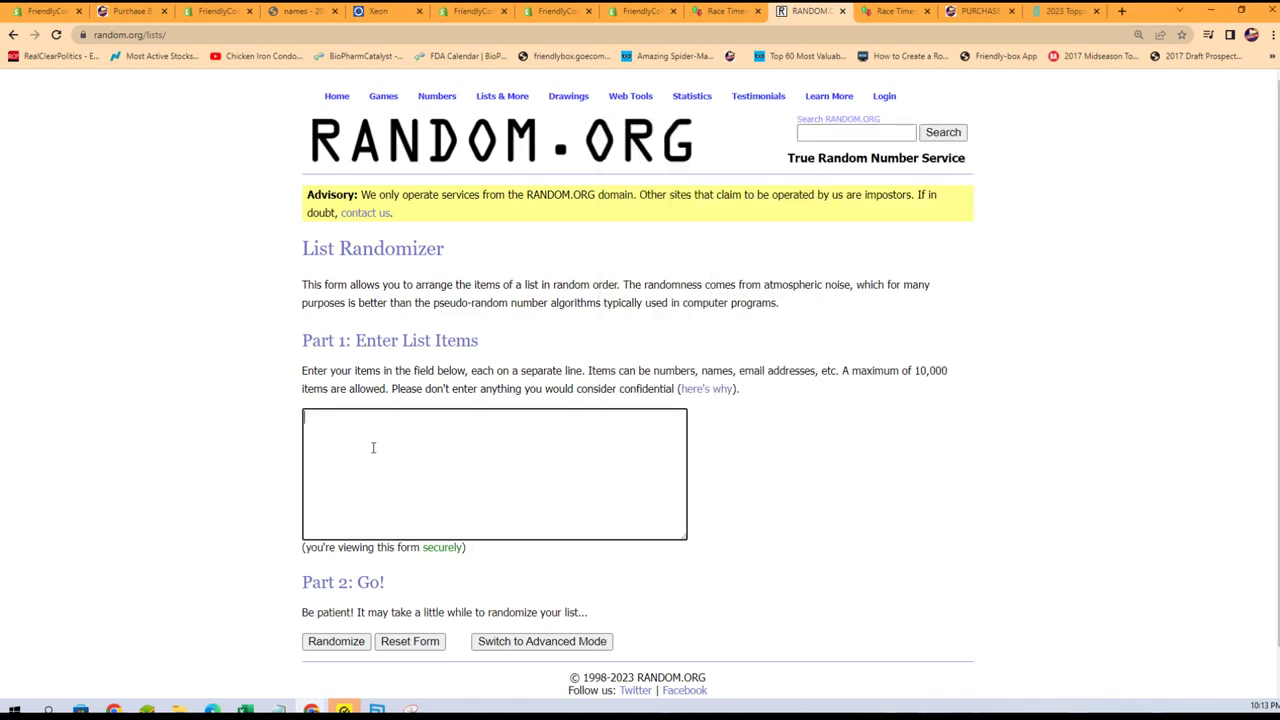
pyautogui.hotkey('ctrl', 'v')
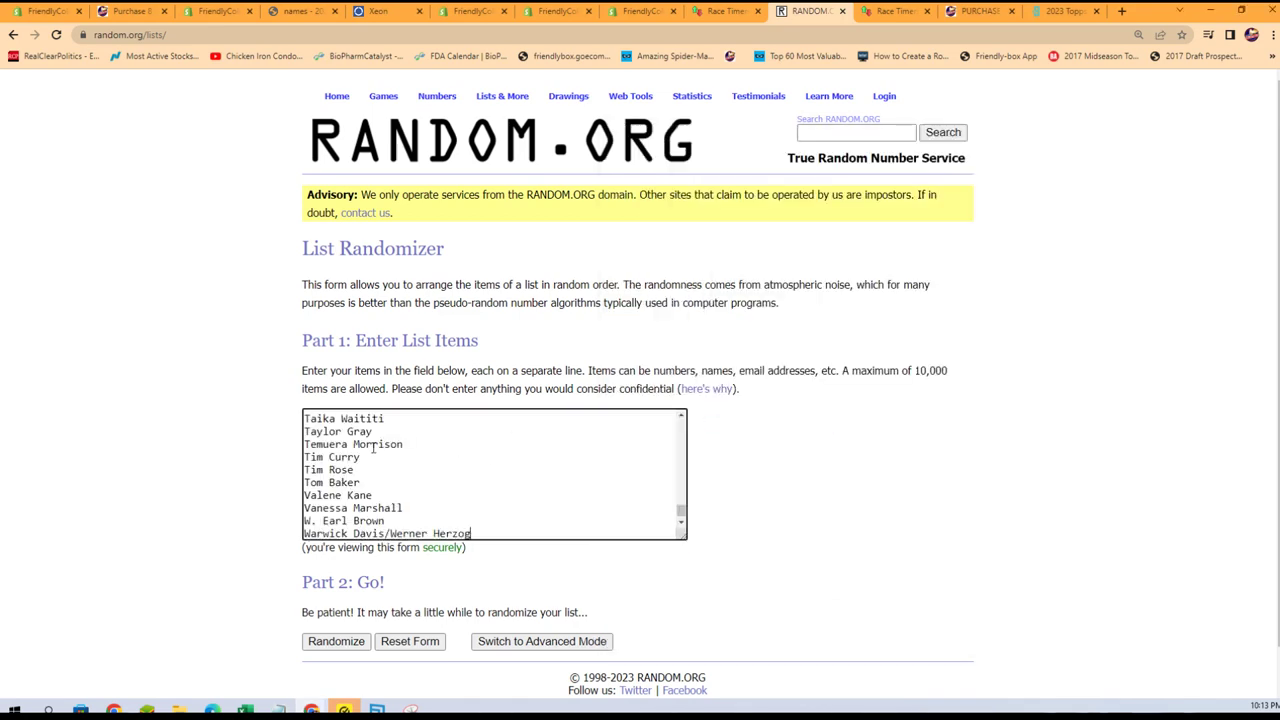
# Randomize the pasted list of actor names seven times in total
pyautogui.click(314, 640)
pyautogui.scroll(-5, 268, 500)
pyautogui.scroll(-10, 268, 494)
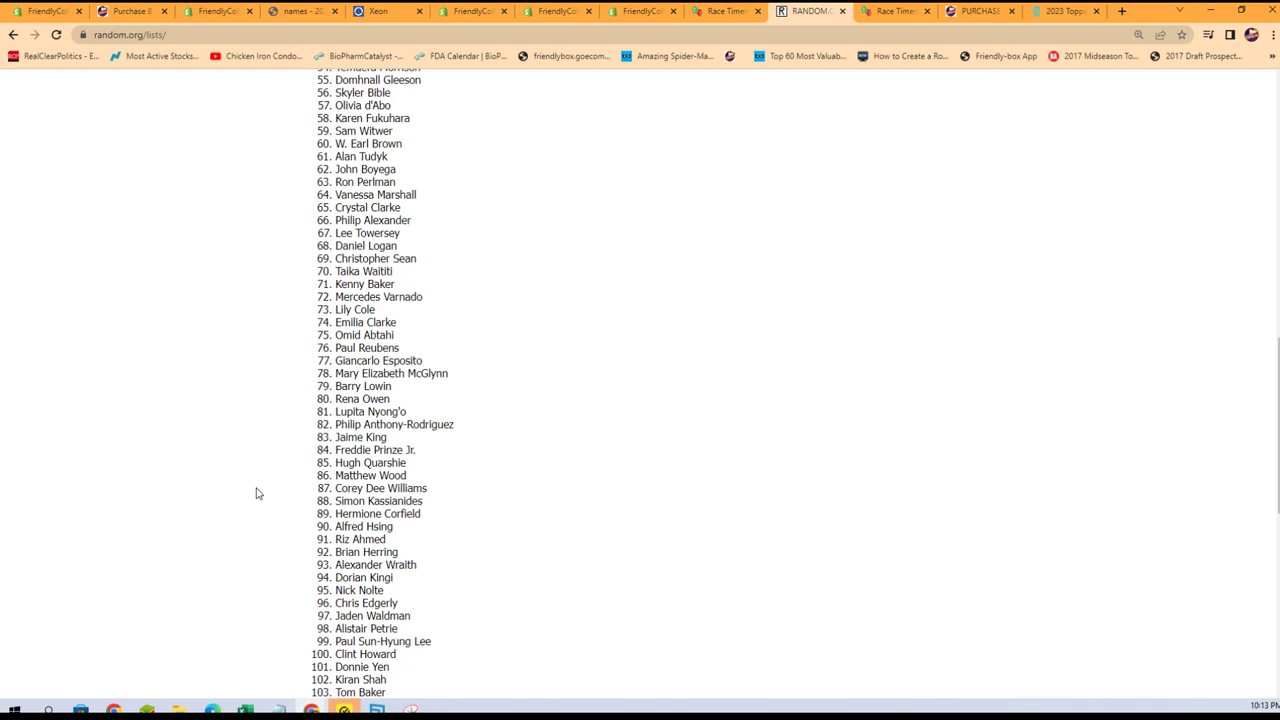
pyautogui.click(320, 597)
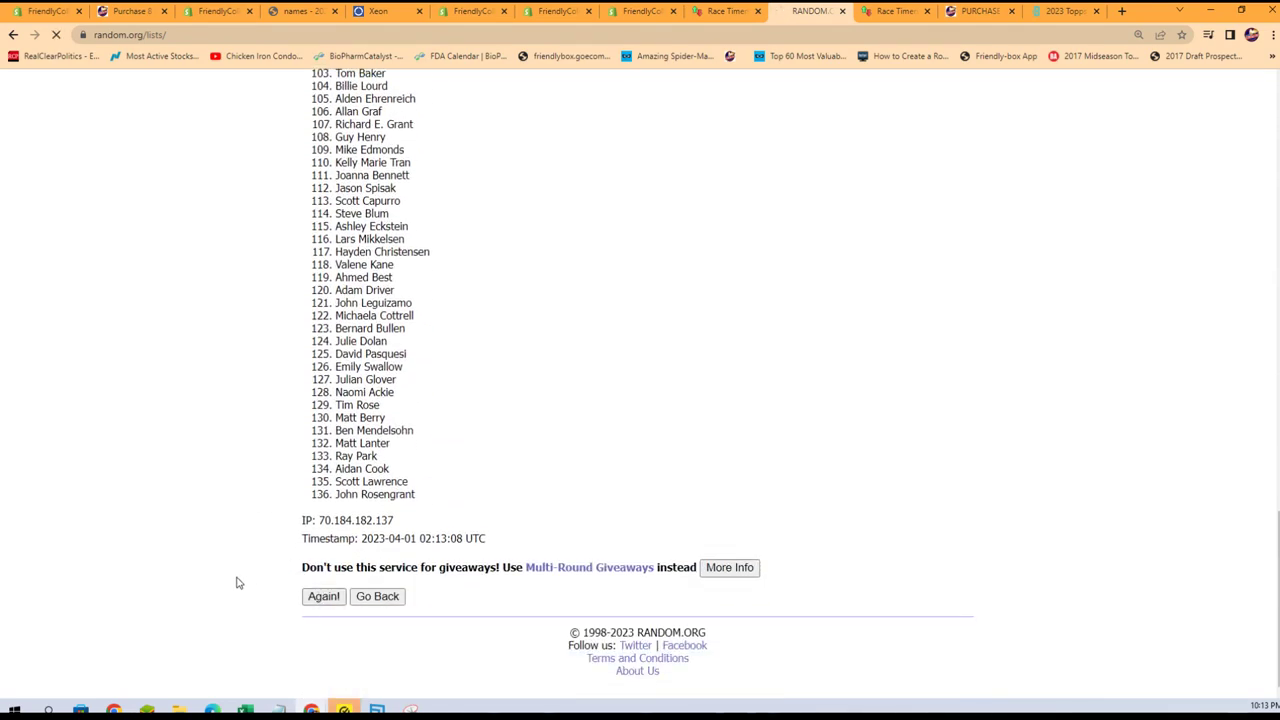
pyautogui.scroll(-10, 226, 523)
pyautogui.scroll(-5, 214, 515)
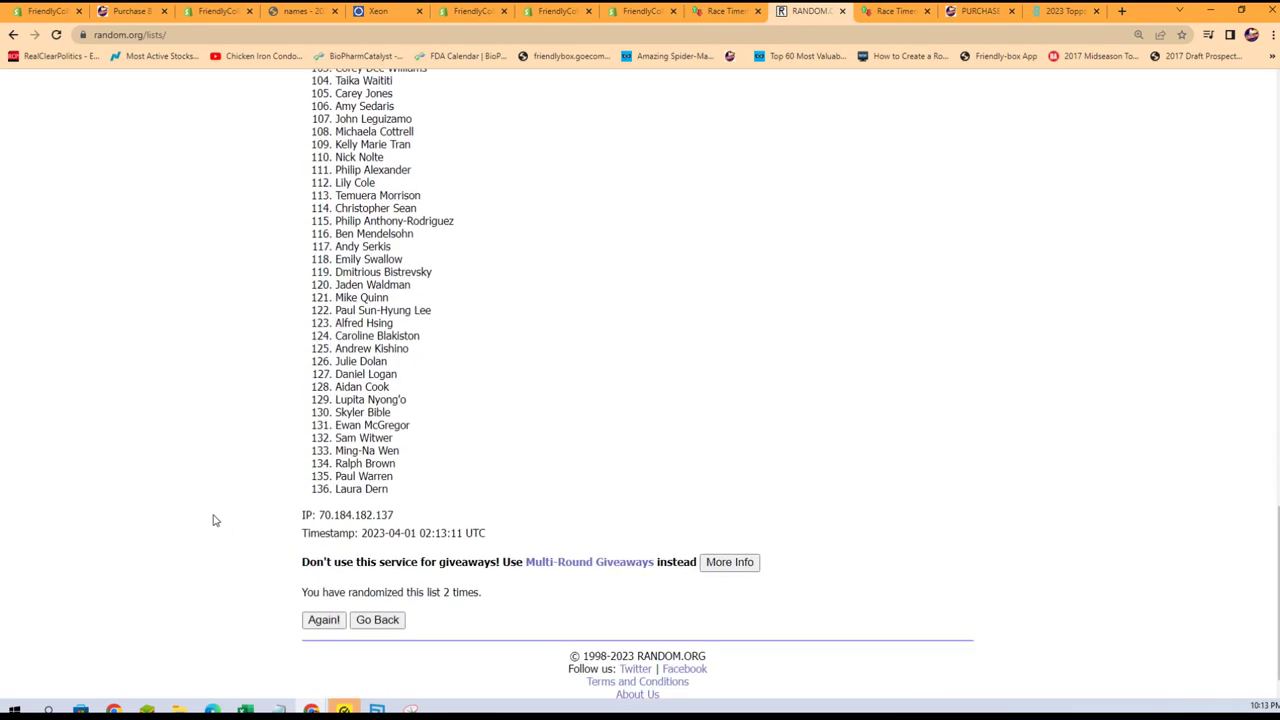
pyautogui.click(321, 598)
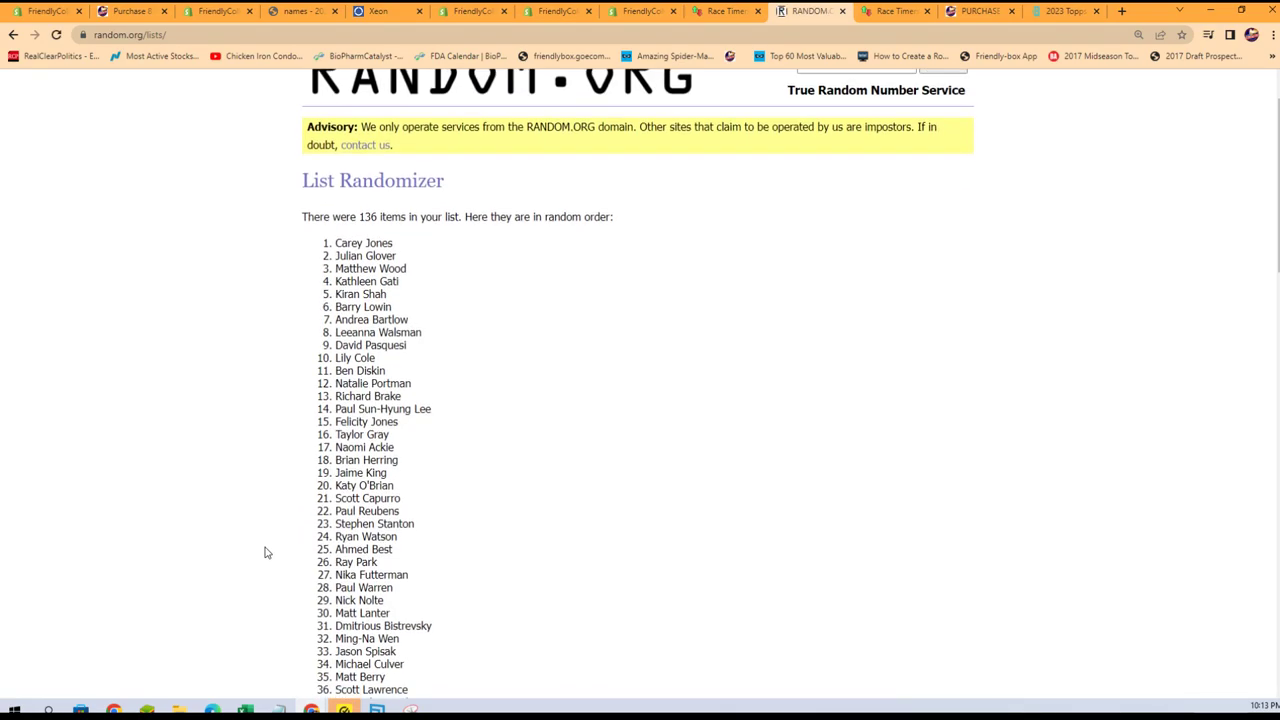
pyautogui.scroll(-15, 250, 522)
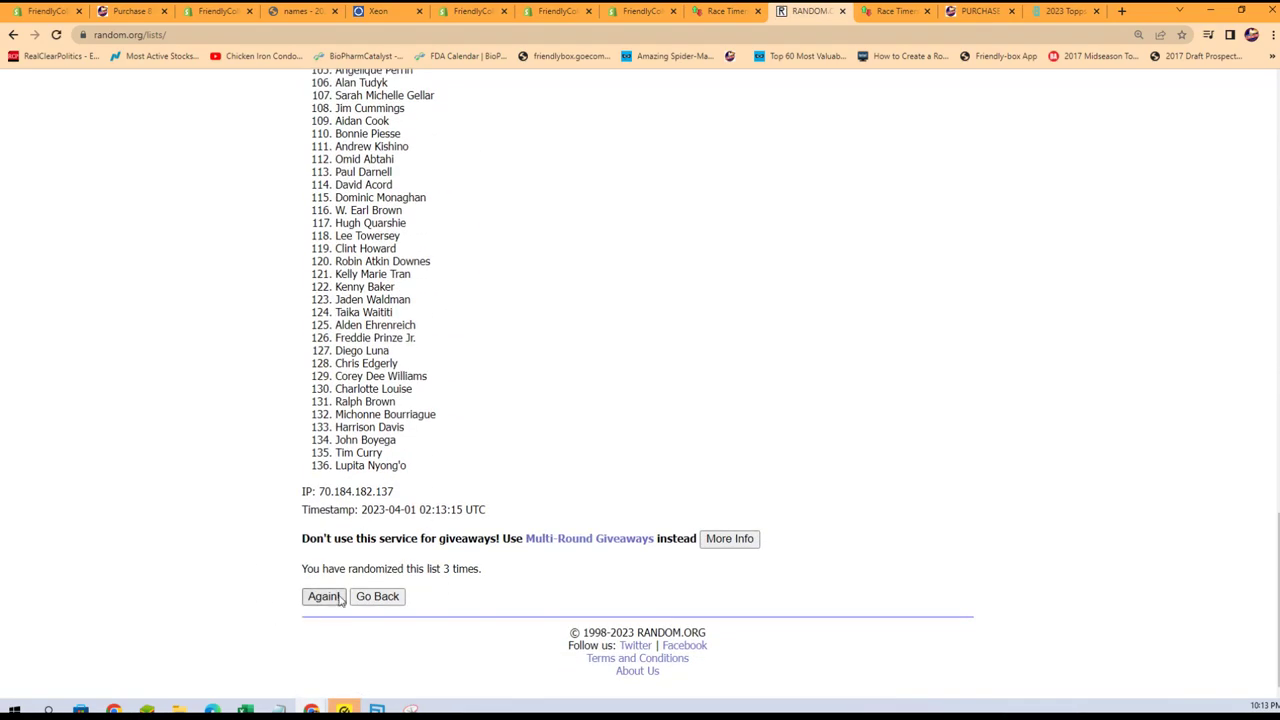
pyautogui.scroll(-13, 277, 531)
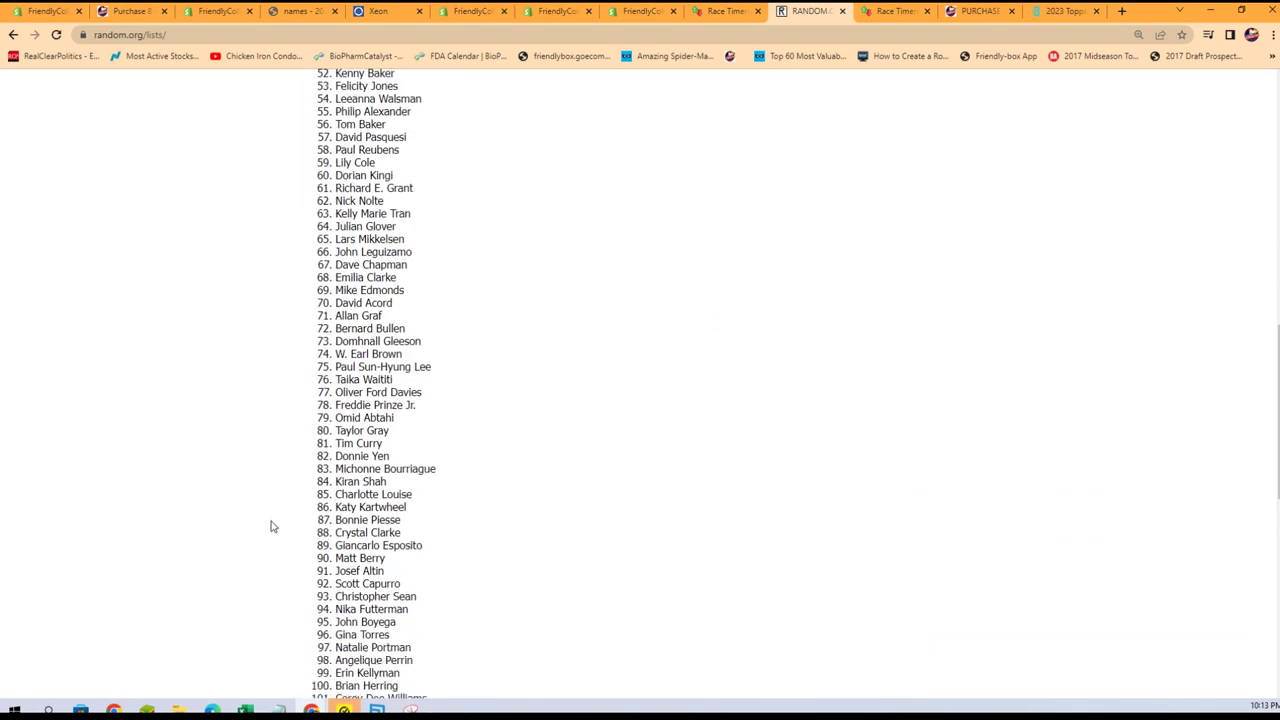
pyautogui.scroll(-4, 268, 535)
pyautogui.click(310, 597)
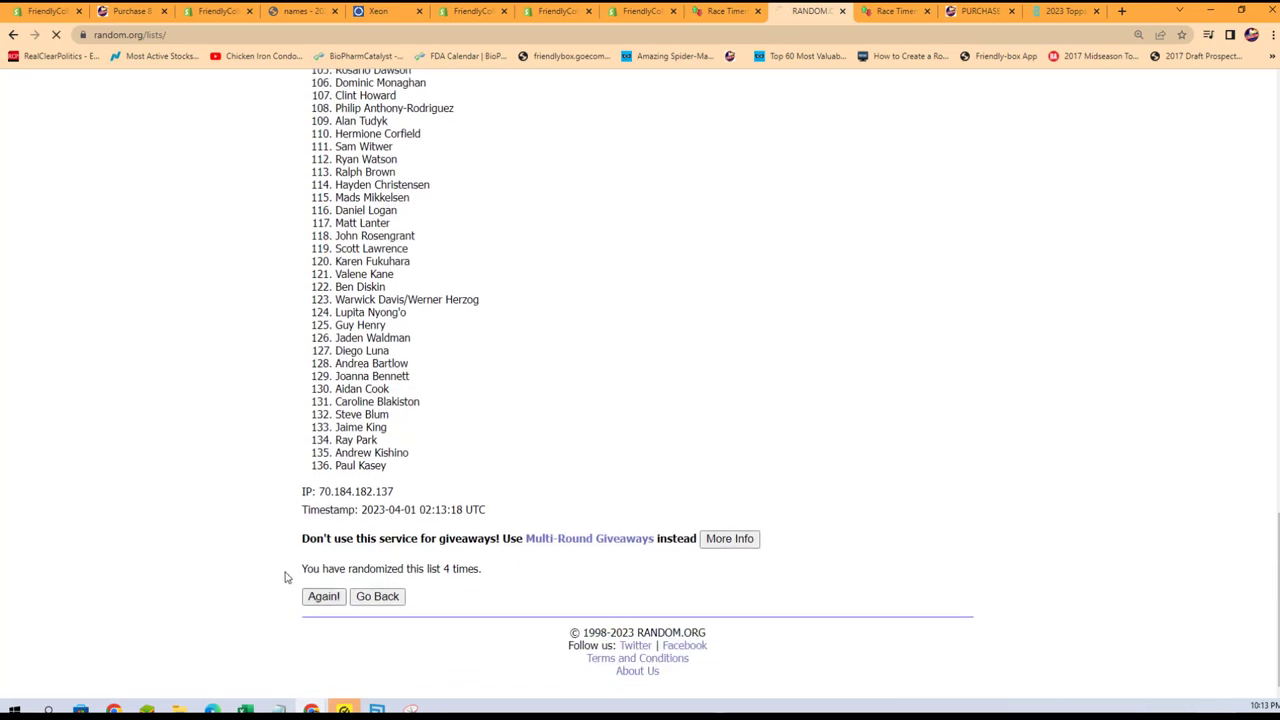
pyautogui.scroll(-15, 279, 565)
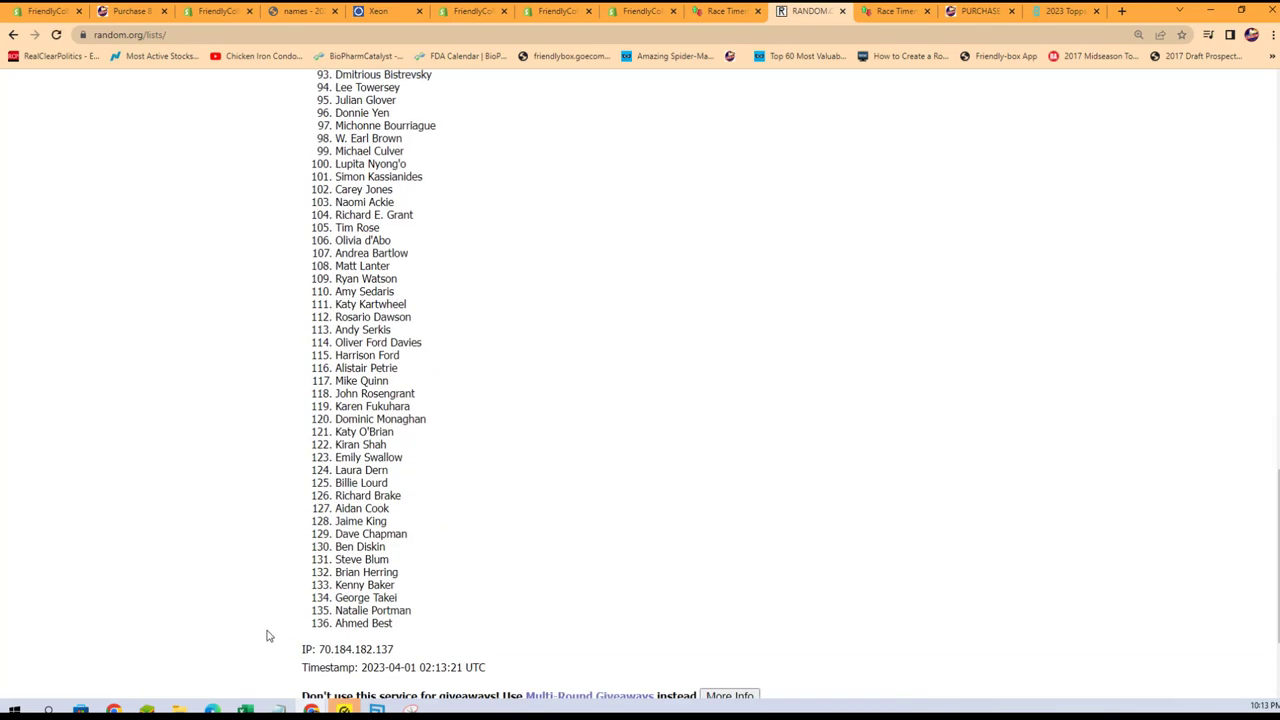
pyautogui.scroll(-2, 294, 677)
pyautogui.click(322, 620)
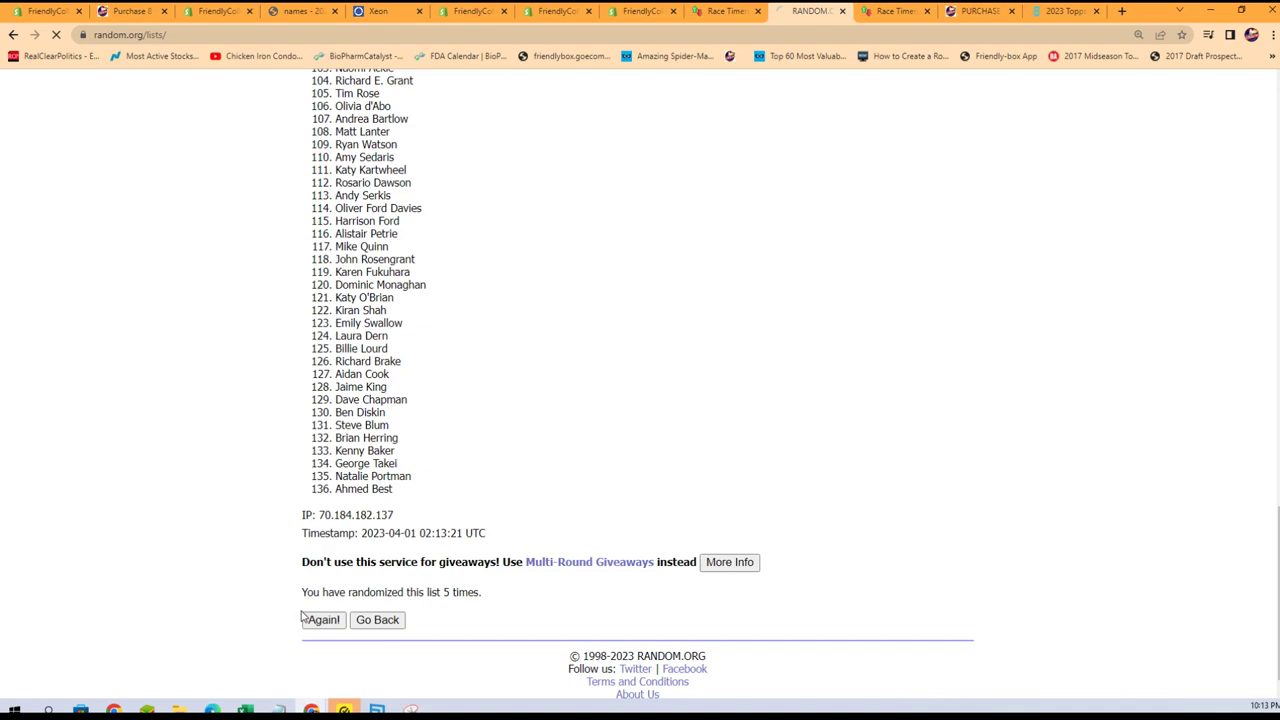
pyautogui.scroll(-15, 270, 590)
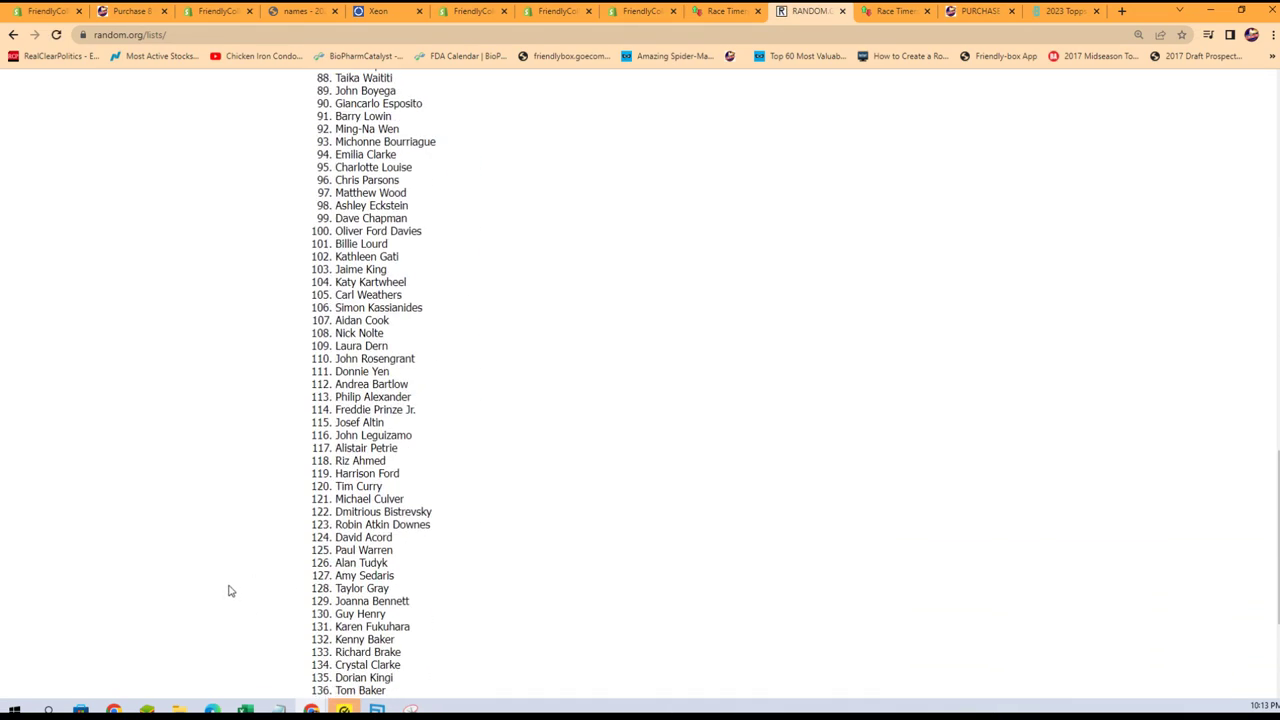
pyautogui.click(323, 596)
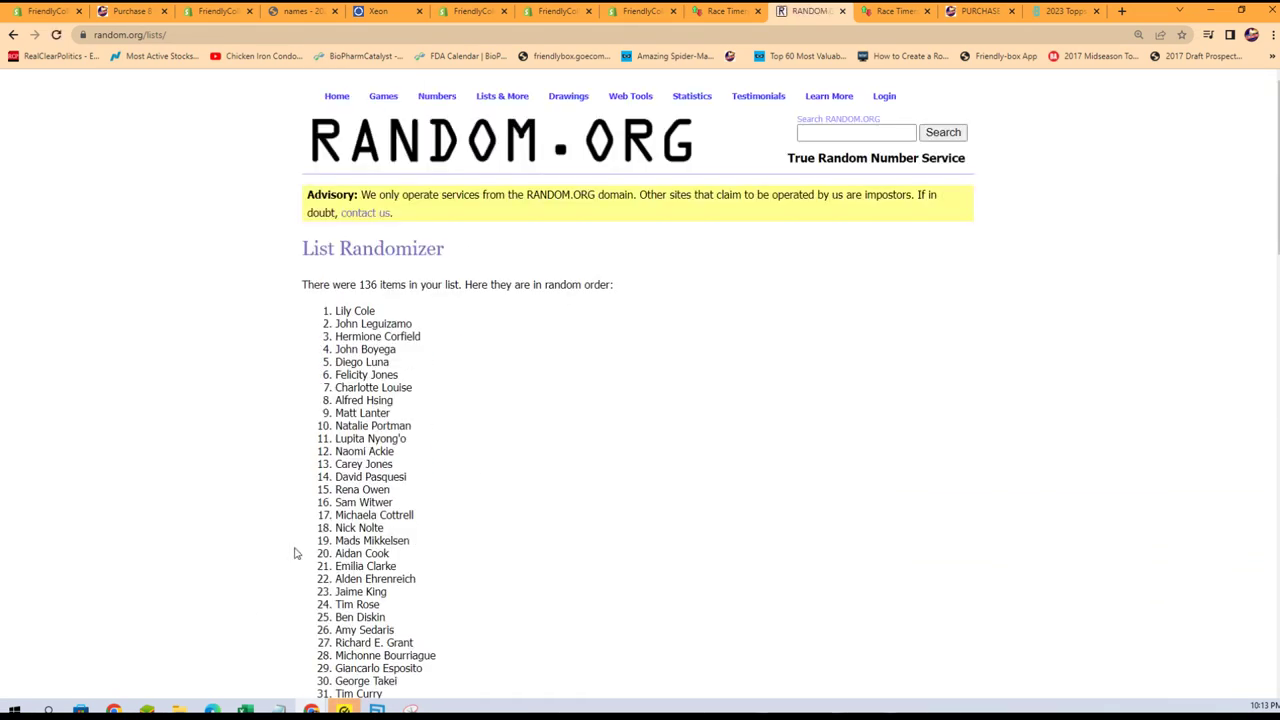
# Copy all the names of the final randomized list, from the last item up to the first
pyautogui.scroll(-2, 407, 502)
pyautogui.scroll(-12, 407, 502)
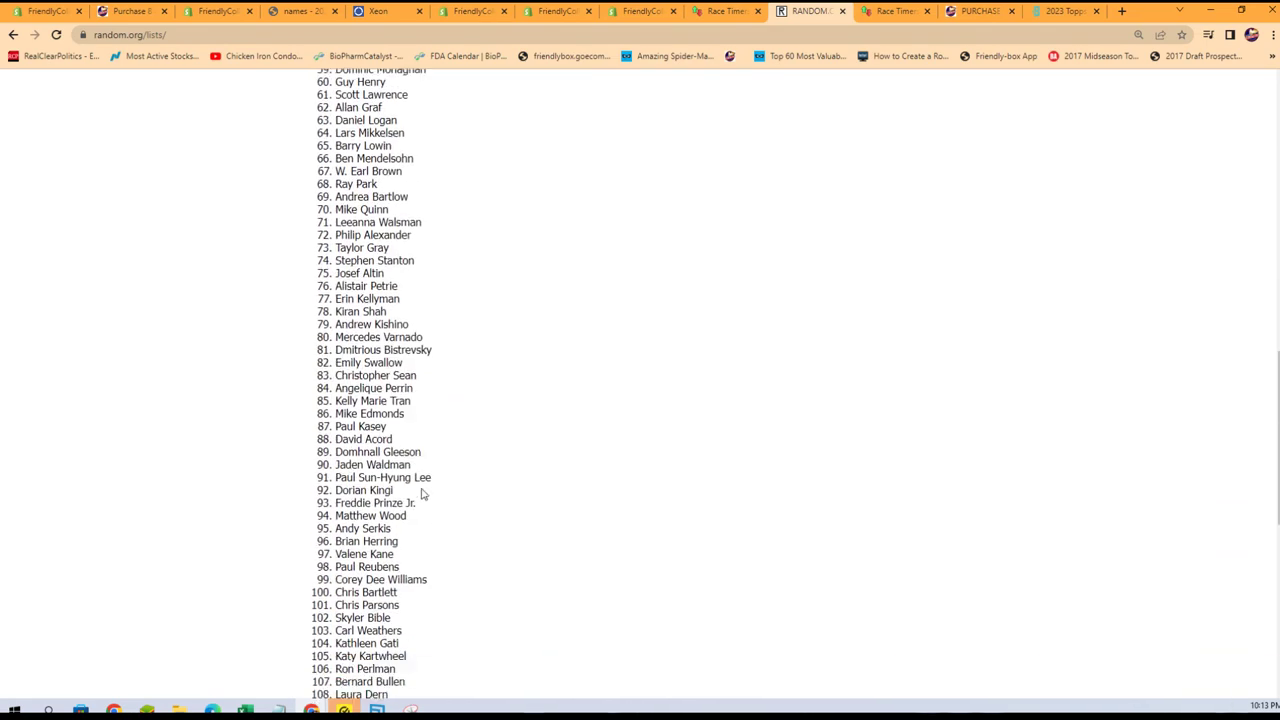
pyautogui.scroll(-3, 418, 500)
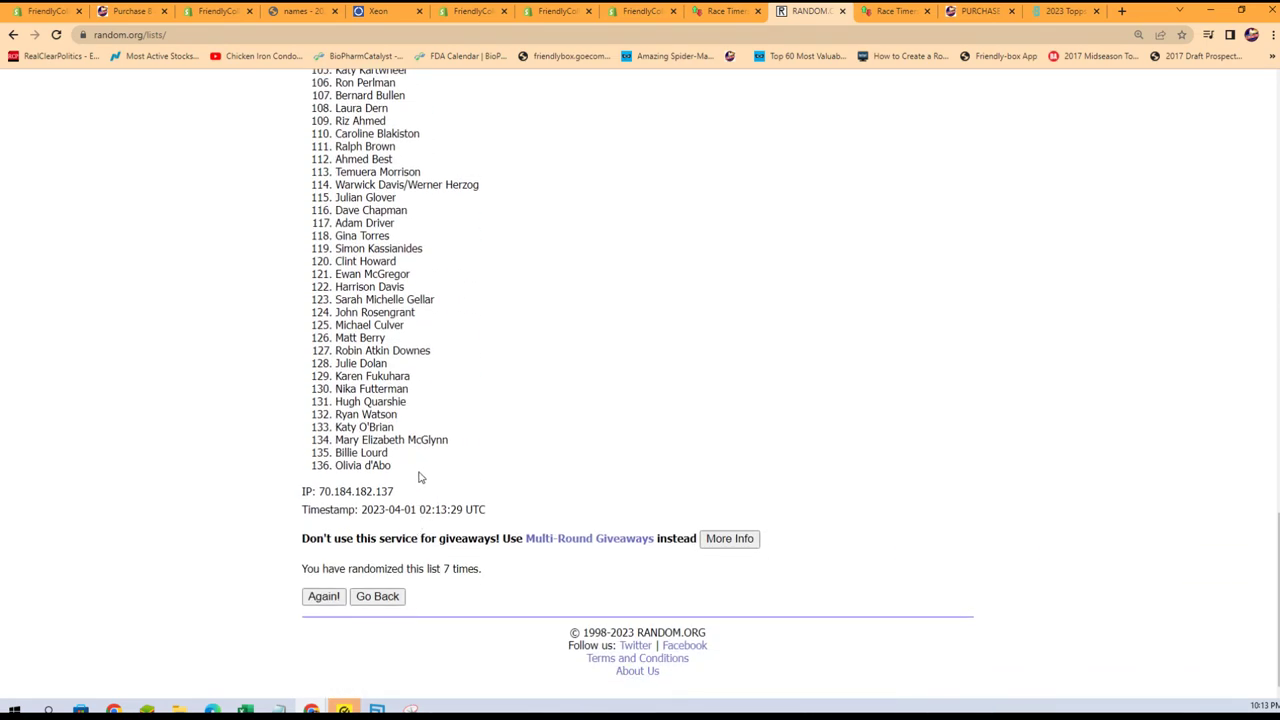
pyautogui.moveTo(419, 478); pyautogui.dragTo(324, 318)
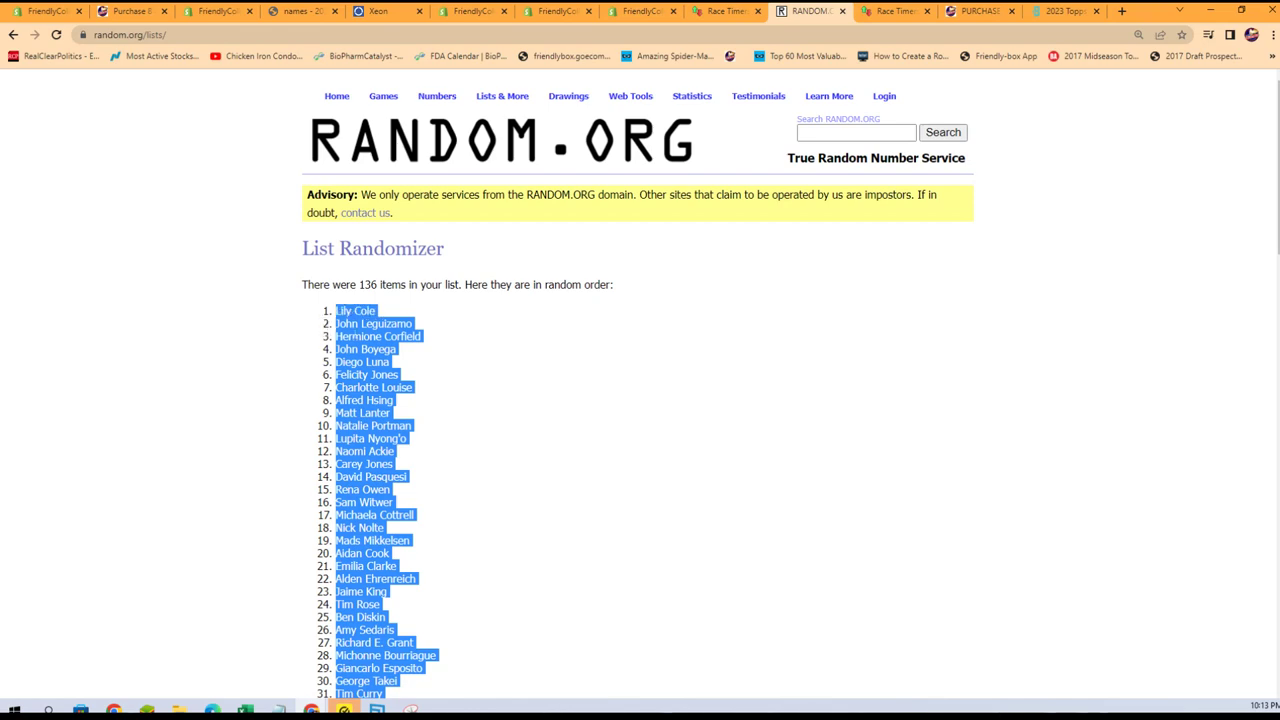
pyautogui.rightClick(352, 330)
pyautogui.click(375, 341)
# Switch to the blank Excel workbook, paste the randomized names as Text starting in B1, and widen columns A and B
pyautogui.hotkey('alt', 'Tab')
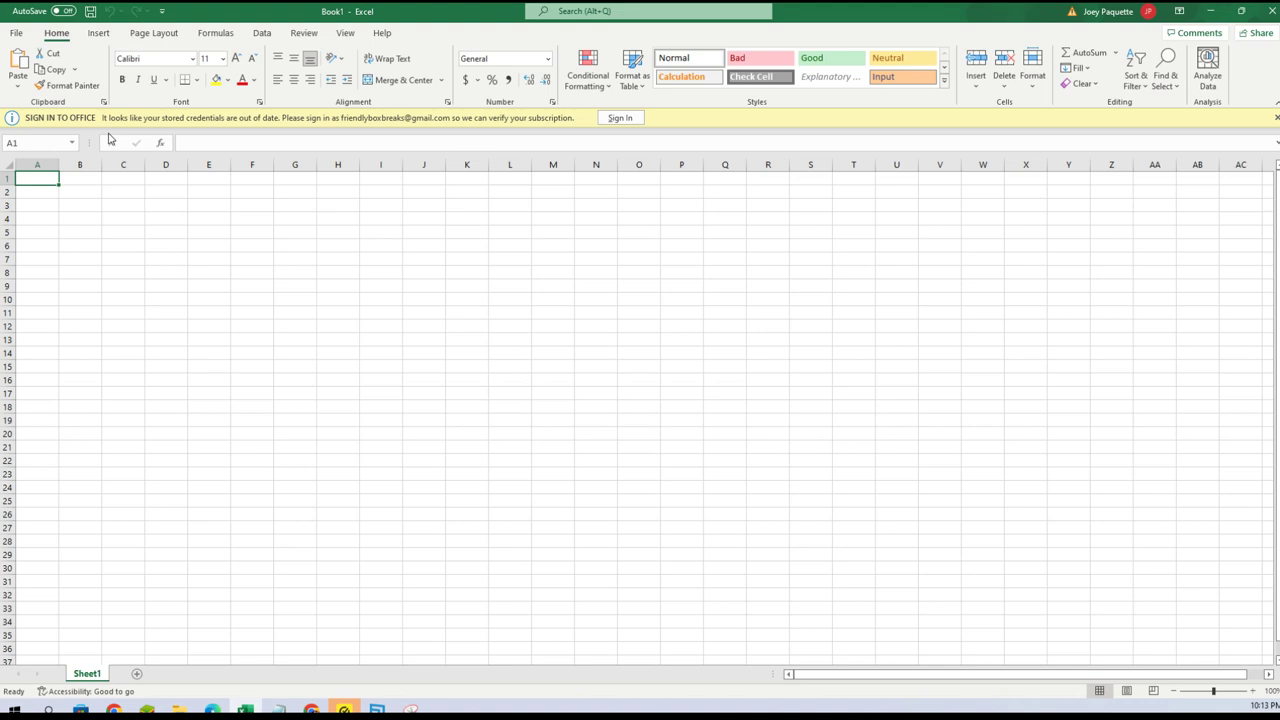
pyautogui.click(92, 164)
pyautogui.moveTo(102, 164); pyautogui.dragTo(294, 165)
pyautogui.click(215, 177)
pyautogui.rightClick(215, 177)
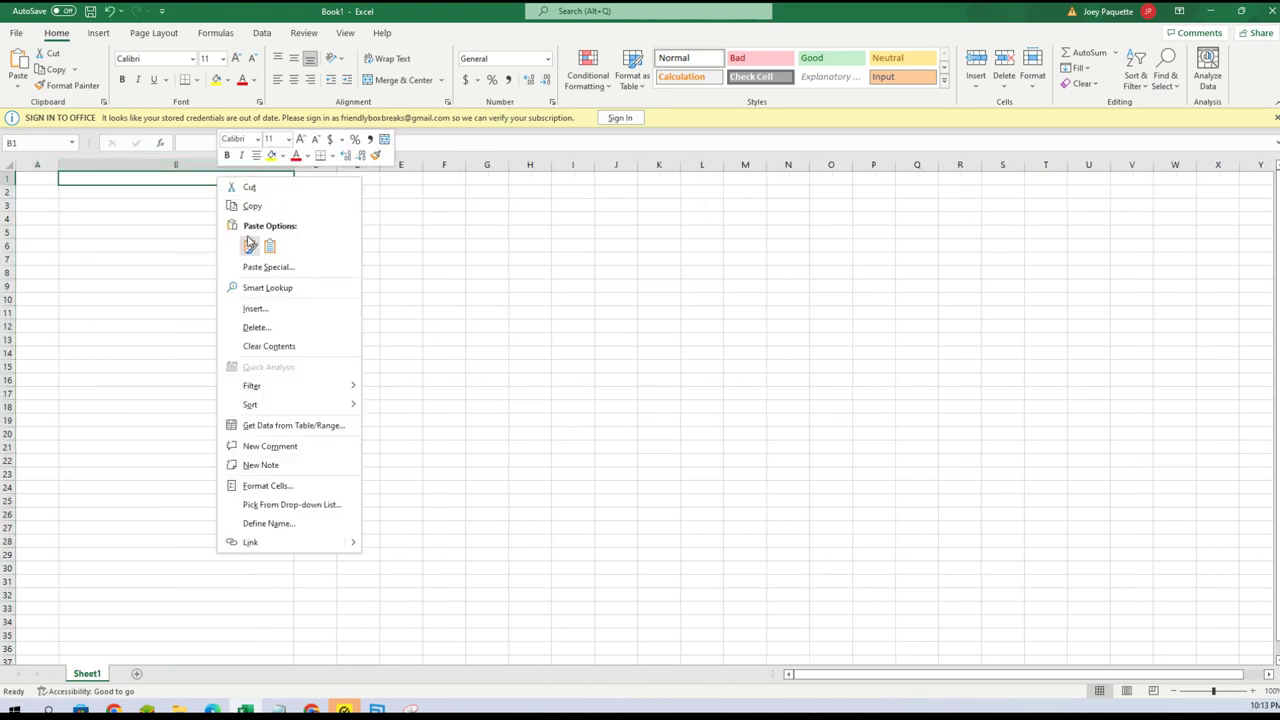
pyautogui.click(252, 266)
pyautogui.click(155, 197)
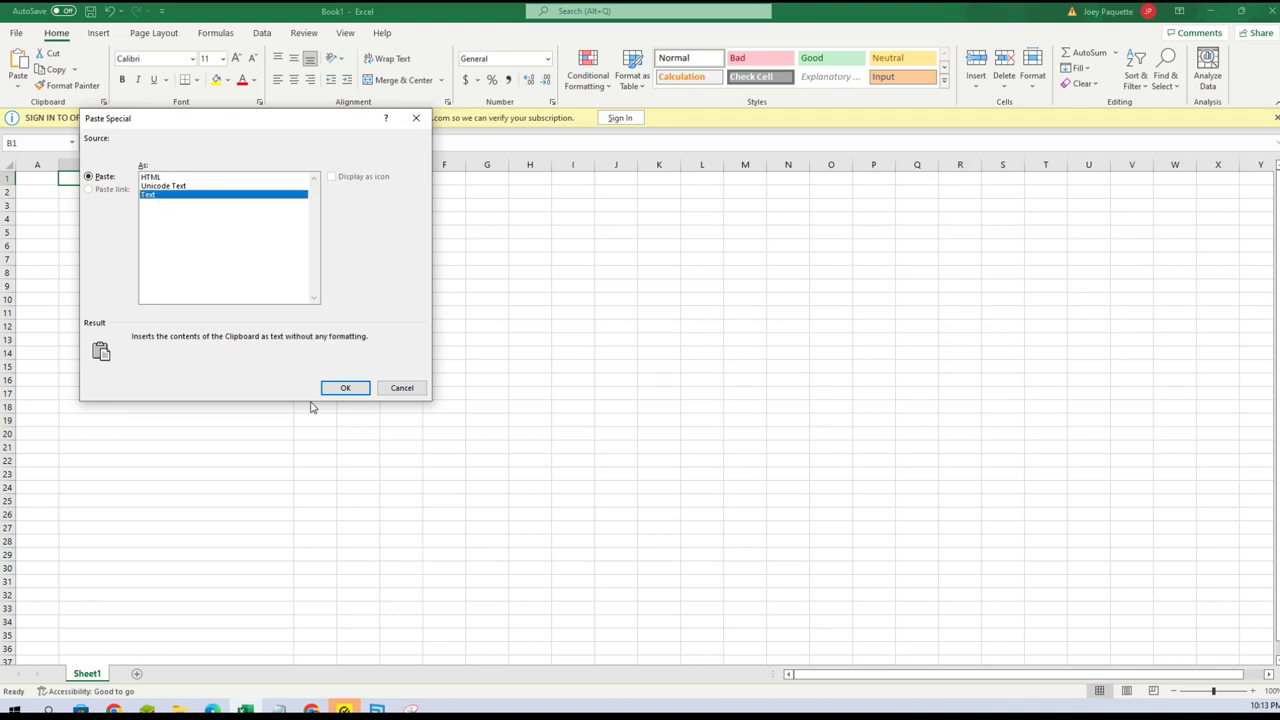
pyautogui.click(343, 388)
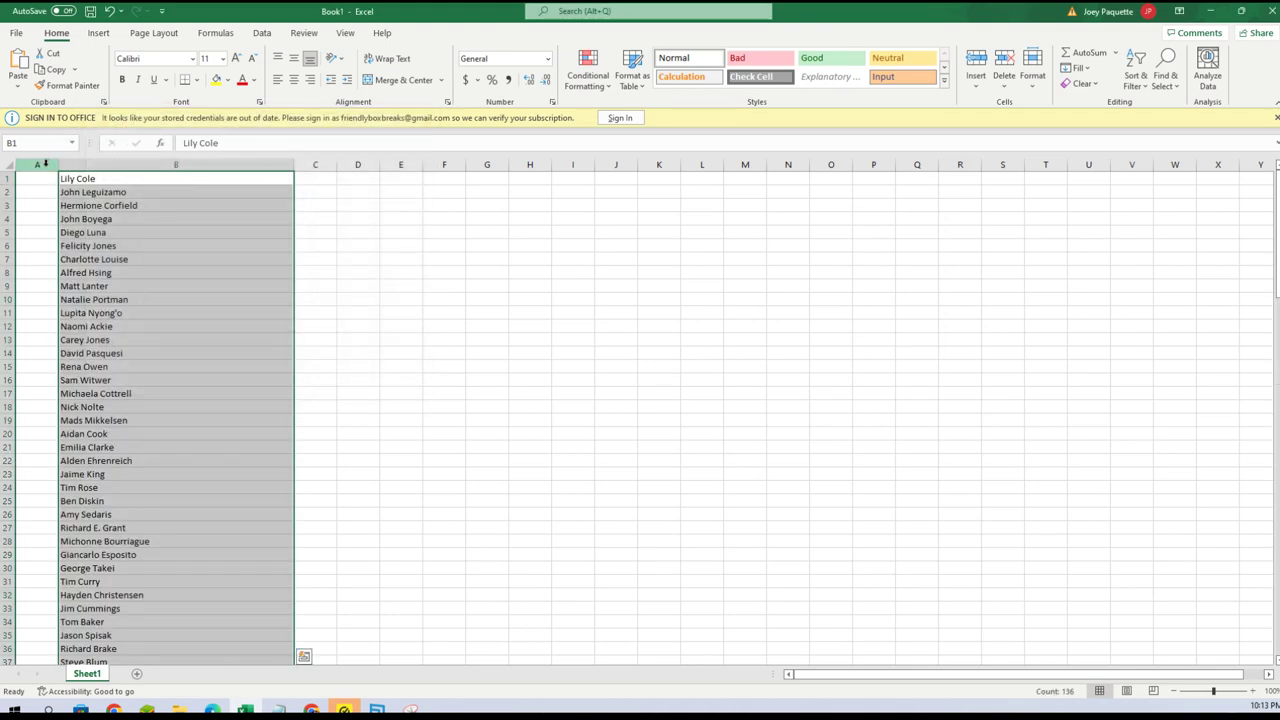
pyautogui.click(46, 164)
pyautogui.moveTo(58, 165); pyautogui.dragTo(185, 165)
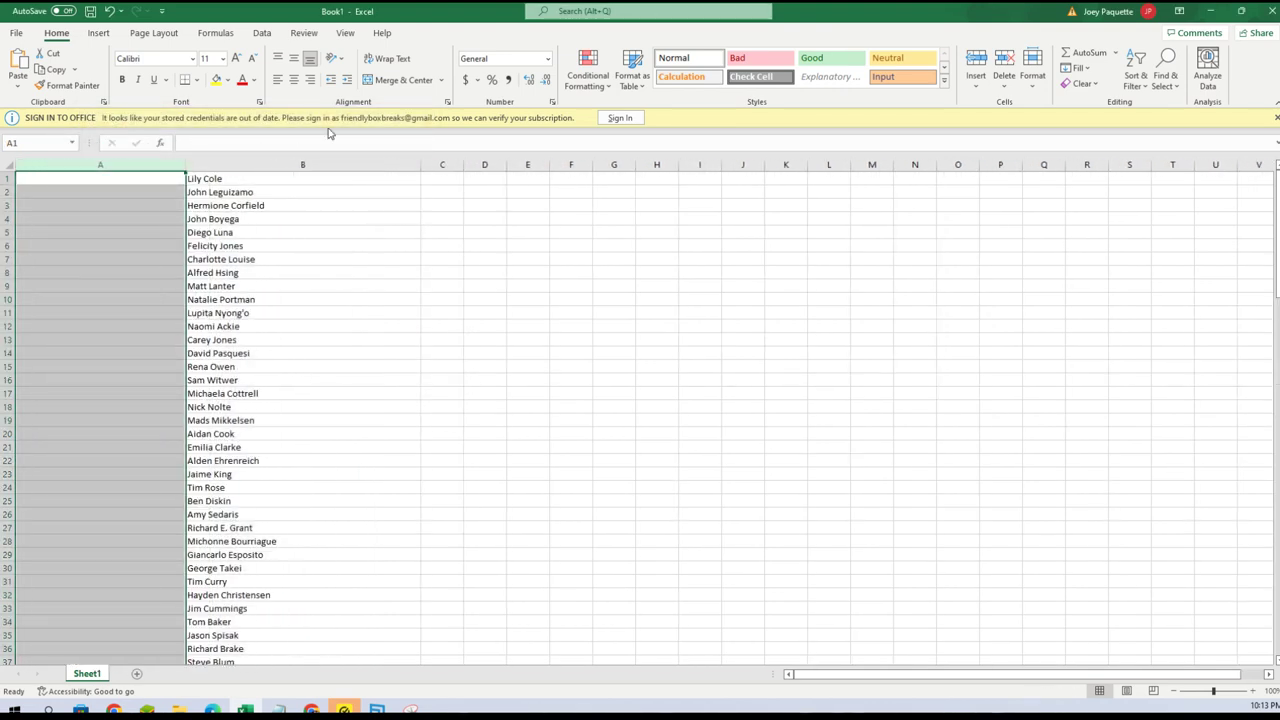
# Return to RANDOM.ORG in the browser and open a blank List Randomizer form
pyautogui.click(1210, 10)
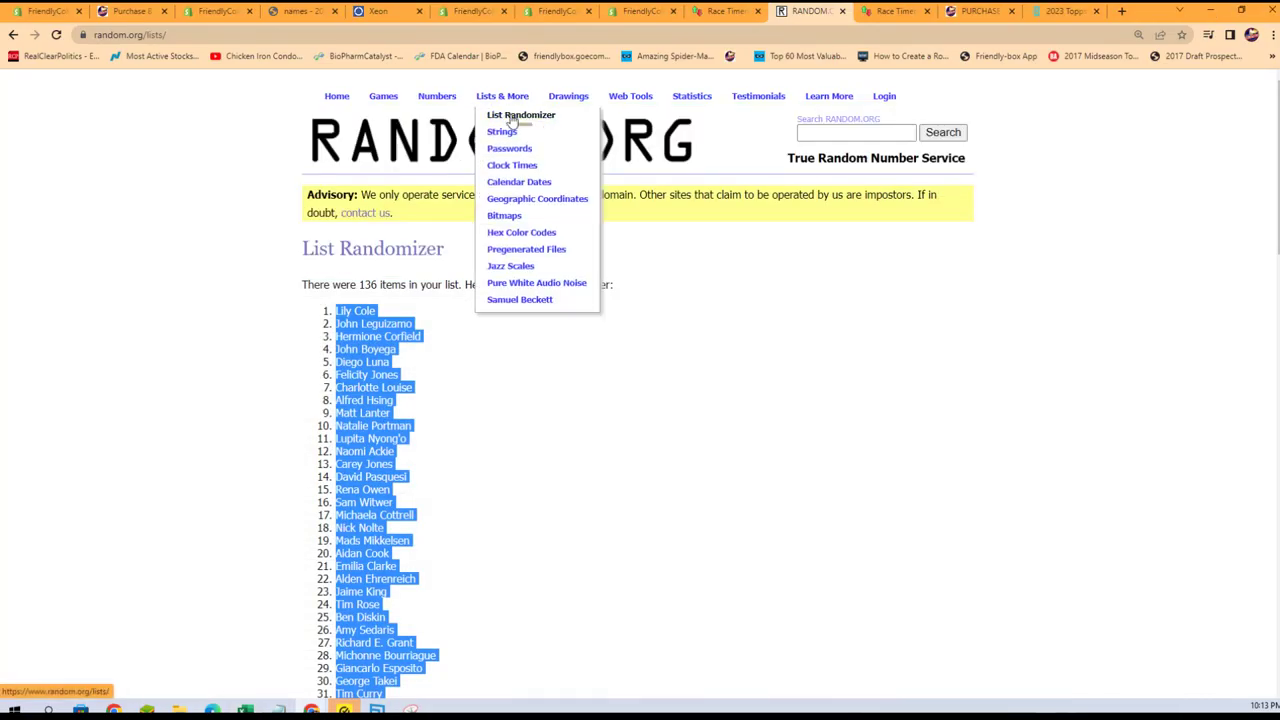
pyautogui.click(514, 113)
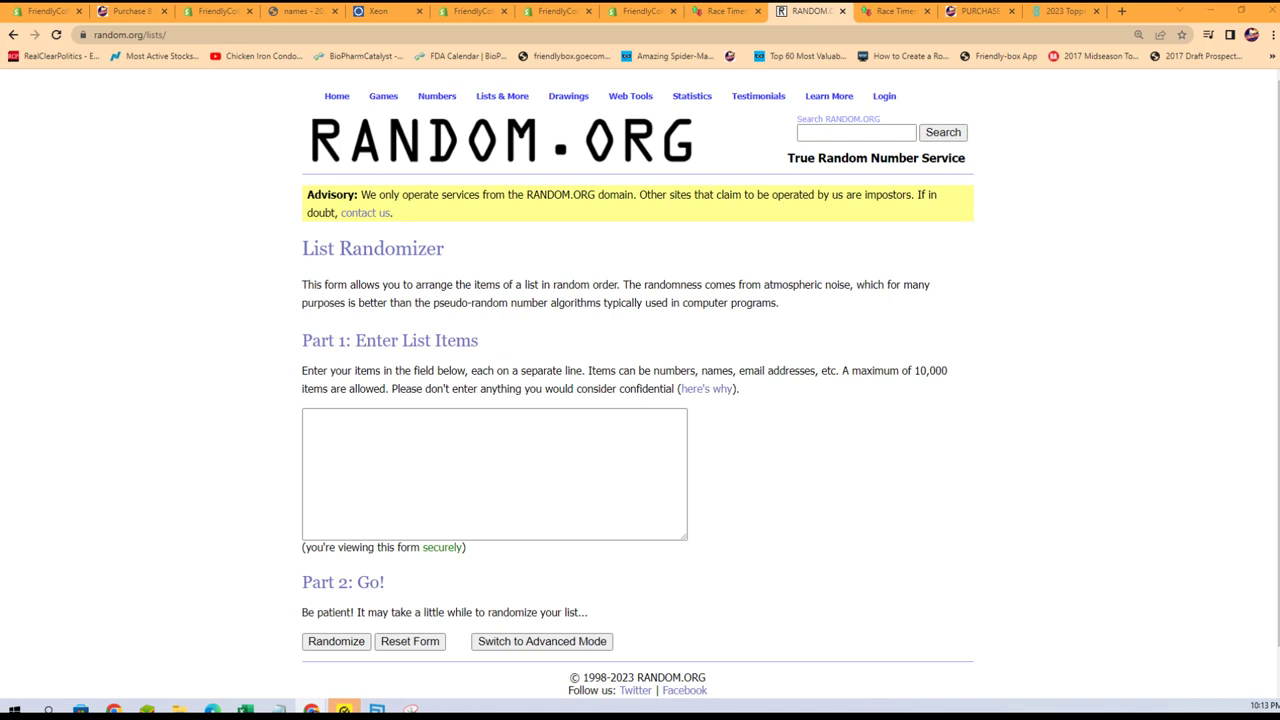
pyautogui.hotkey('alt', 'Tab')
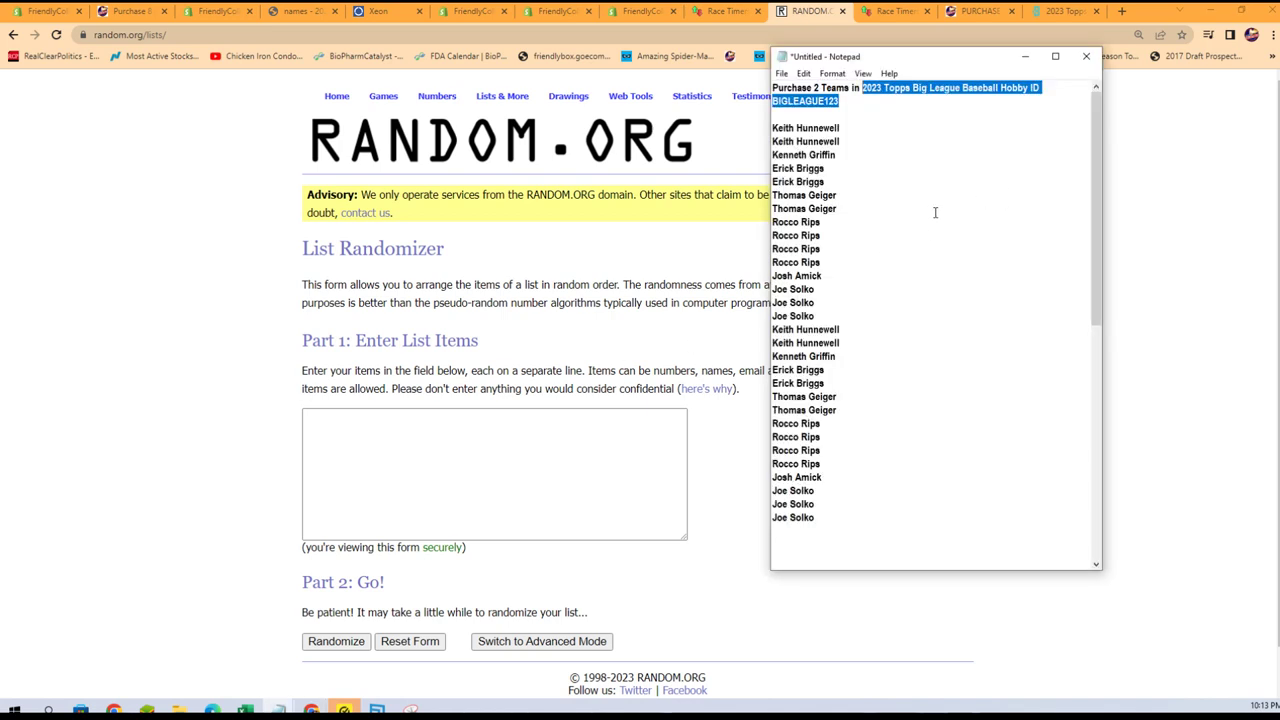
pyautogui.click(1022, 60)
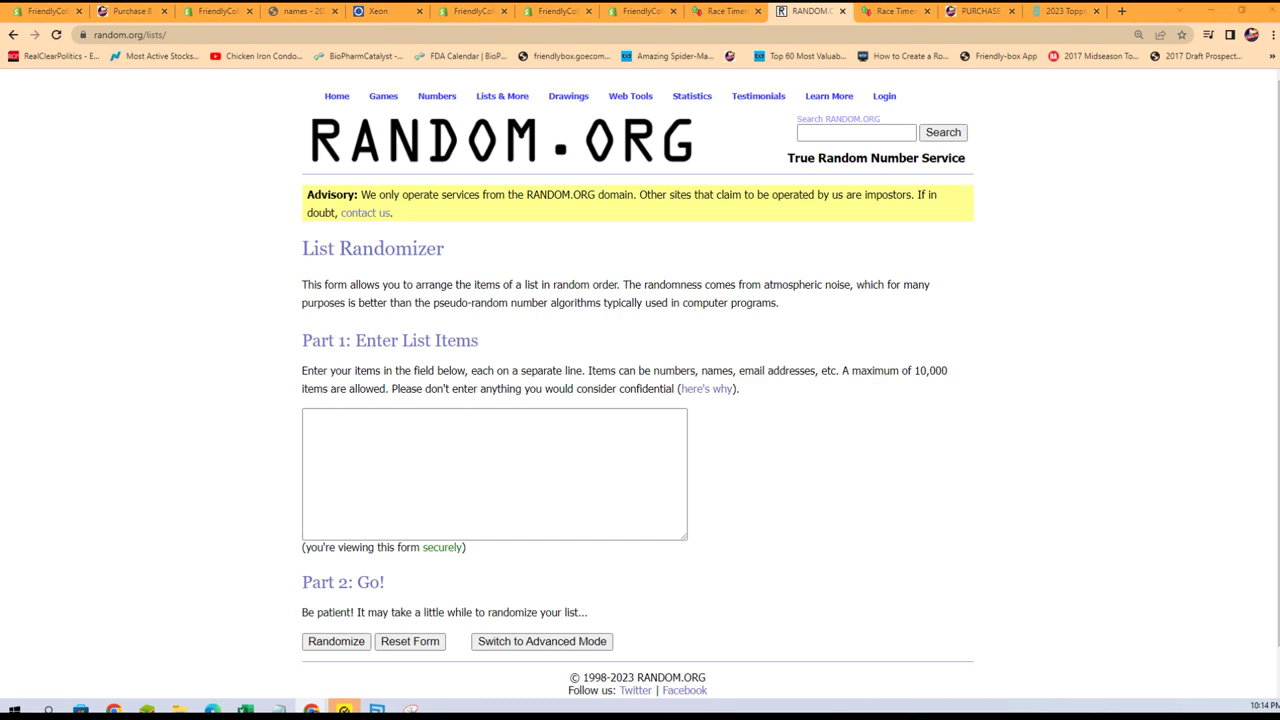
# Copy all participant names under the 2023 Topps Star Wars Signature Series heading in Notepad and paste them into the List Randomizer's items field
pyautogui.hotkey('alt', 'Tab')
pyautogui.scroll(12, 774, 423)
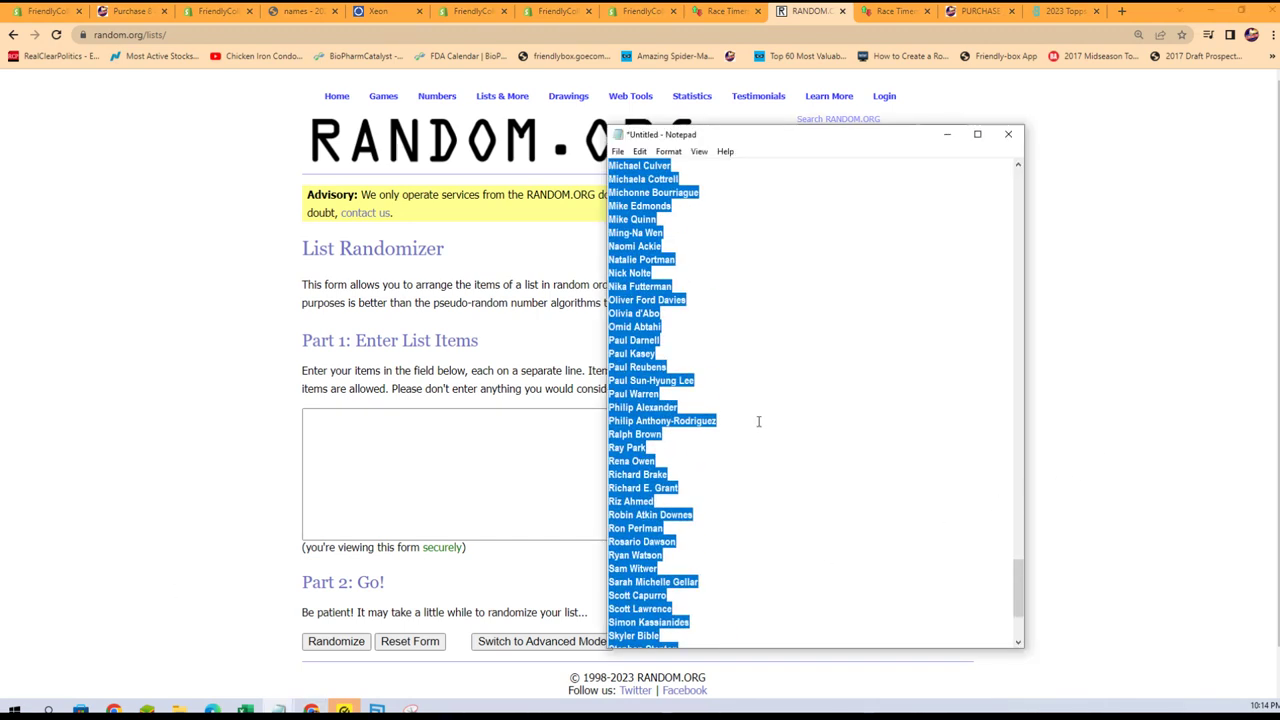
pyautogui.moveTo(1014, 538); pyautogui.dragTo(1052, 170)
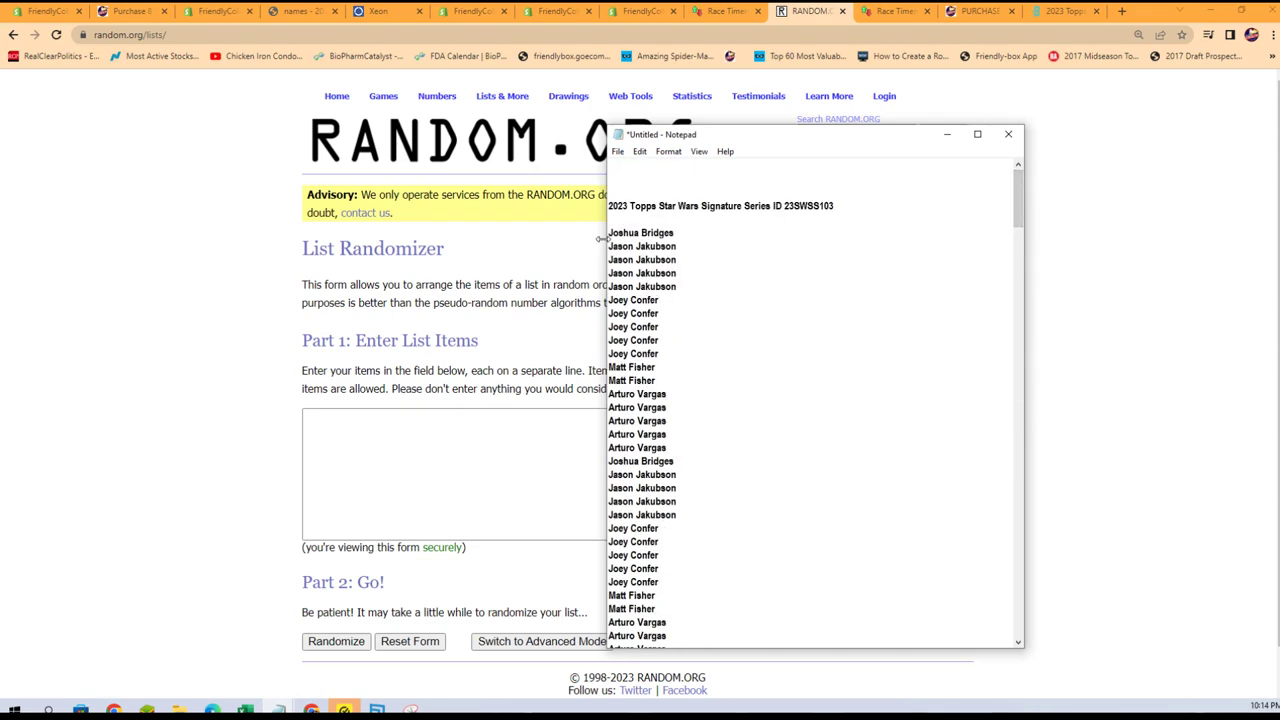
pyautogui.moveTo(609, 232); pyautogui.dragTo(610, 240)
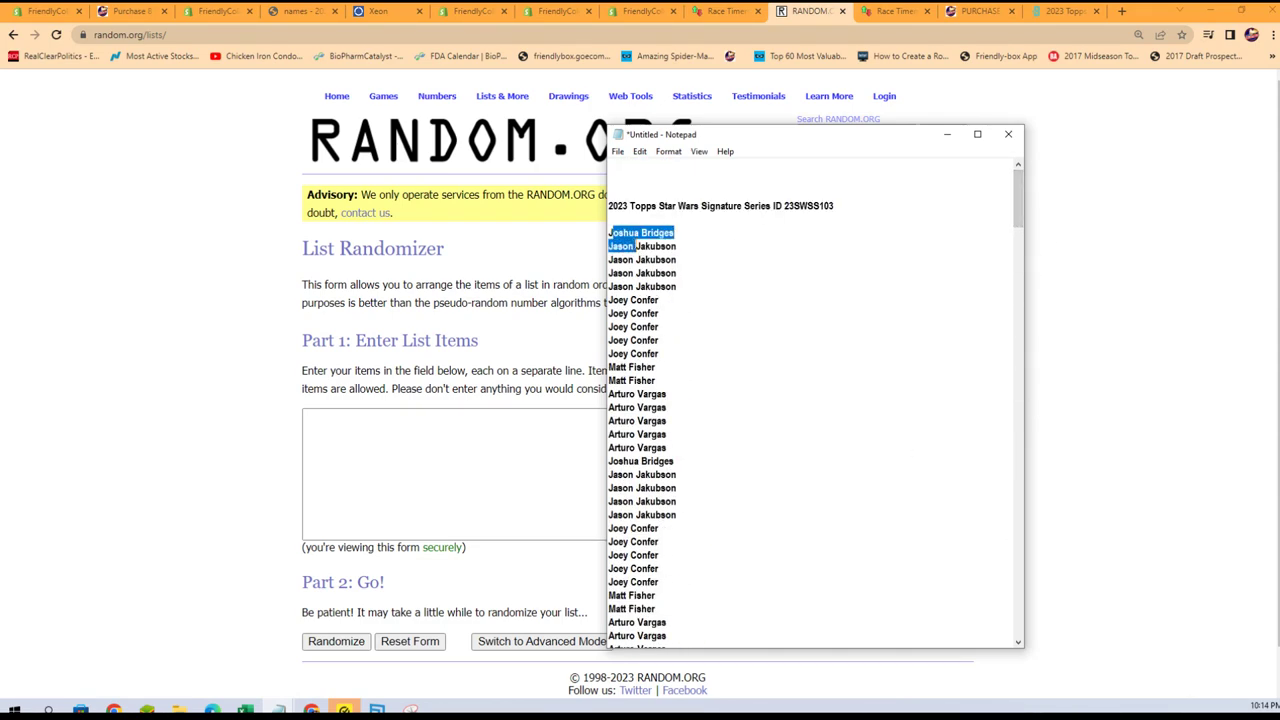
pyautogui.click(611, 232)
pyautogui.moveTo(611, 232); pyautogui.dragTo(685, 628)
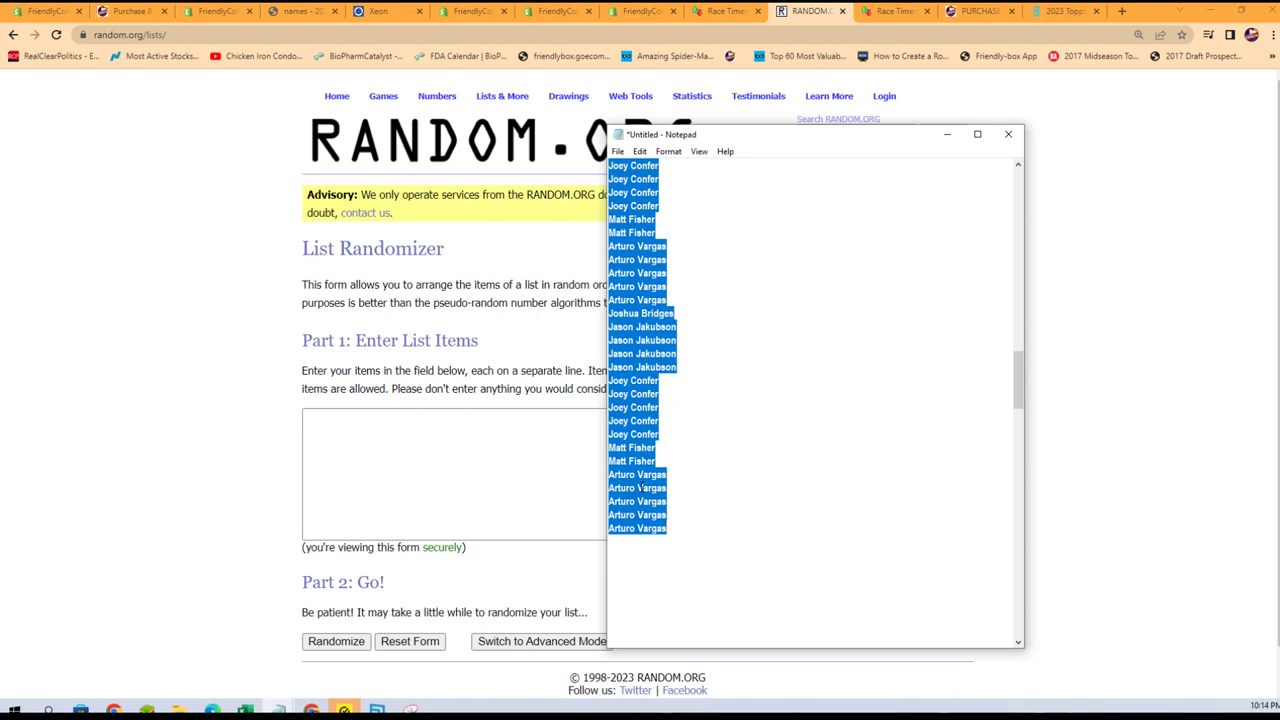
pyautogui.rightClick(642, 488)
pyautogui.click(672, 529)
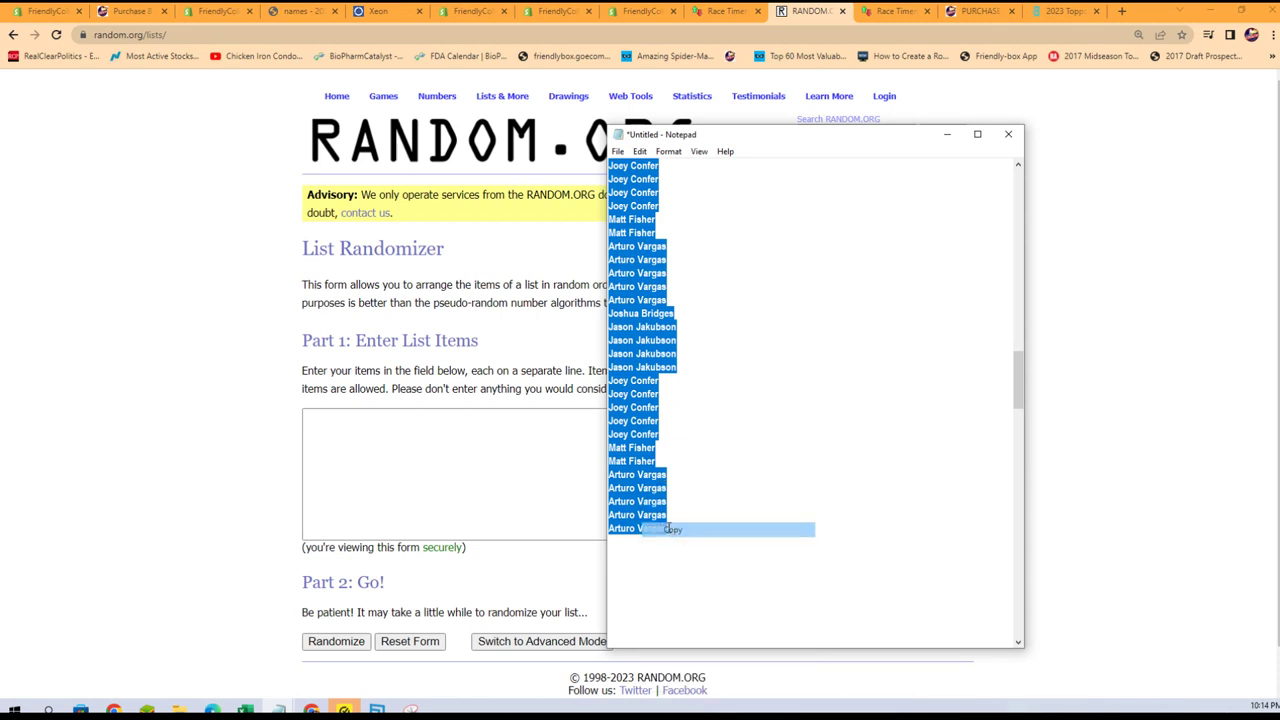
pyautogui.click(303, 457)
pyautogui.hotkey('ctrl', 'v')
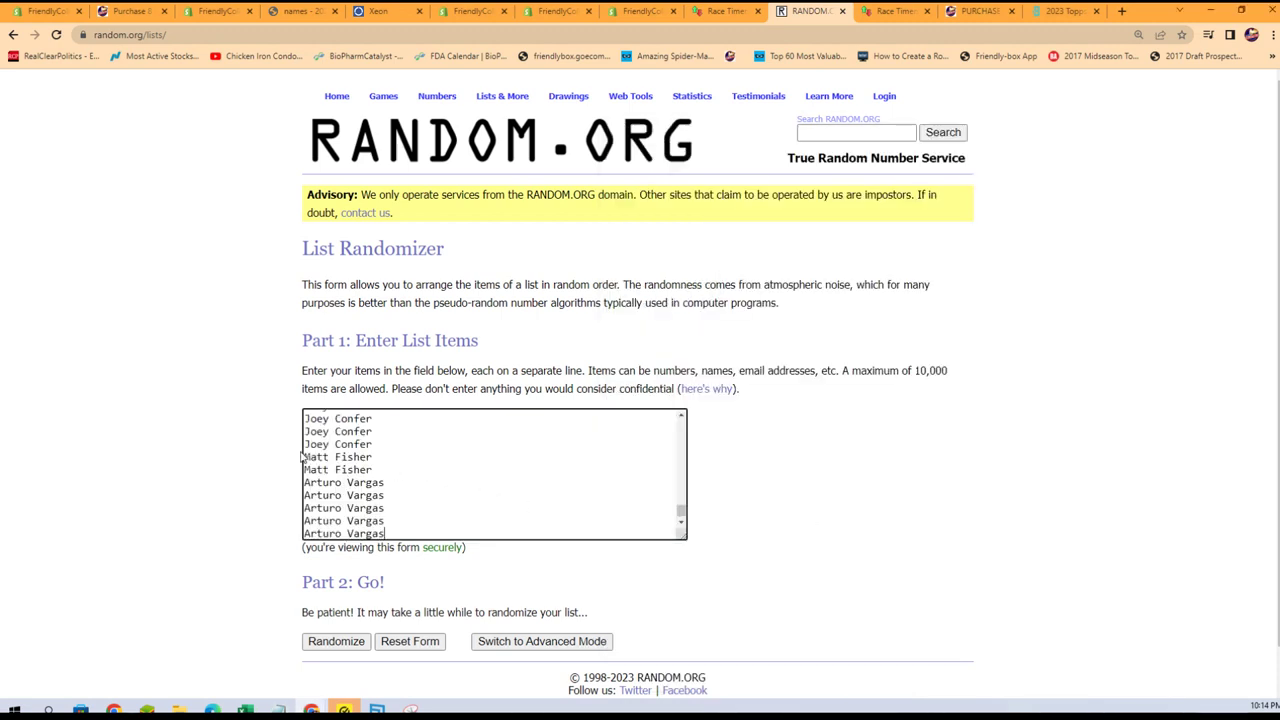
# Randomize the pasted participant list seven times in total, going through each result to its end
pyautogui.click(337, 642)
pyautogui.scroll(-8, 249, 569)
pyautogui.scroll(-7, 210, 532)
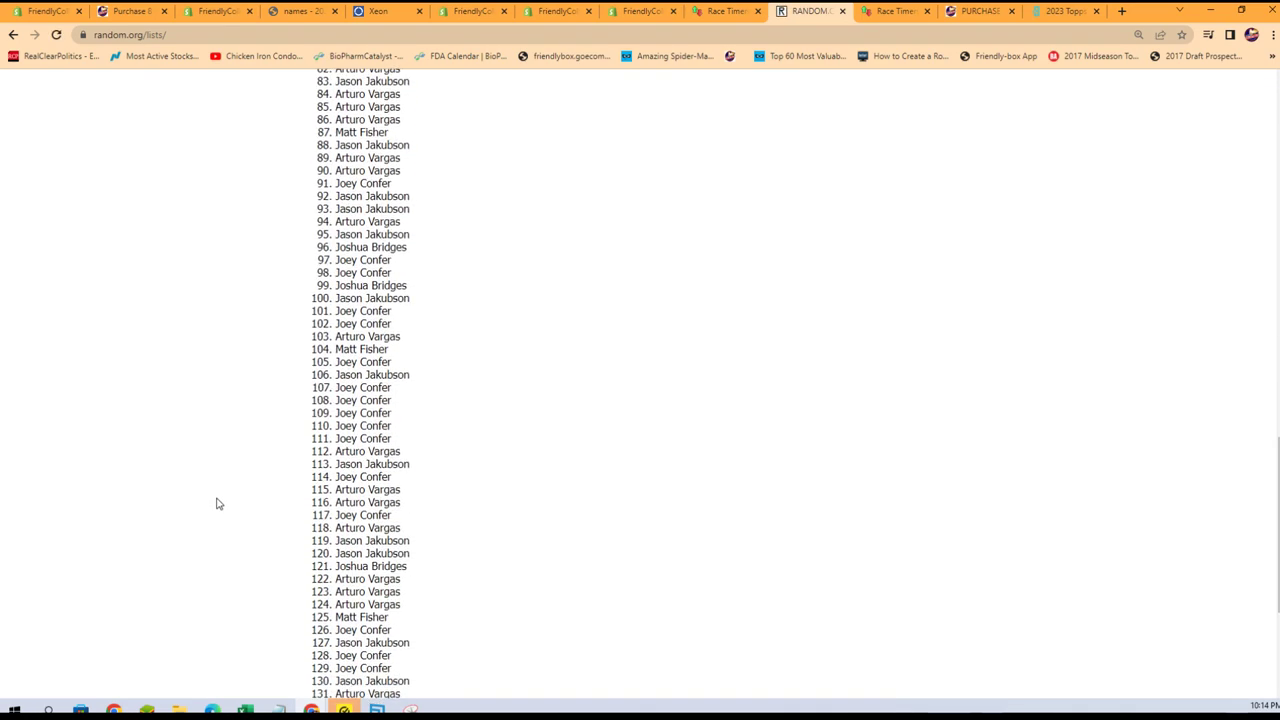
pyautogui.click(323, 596)
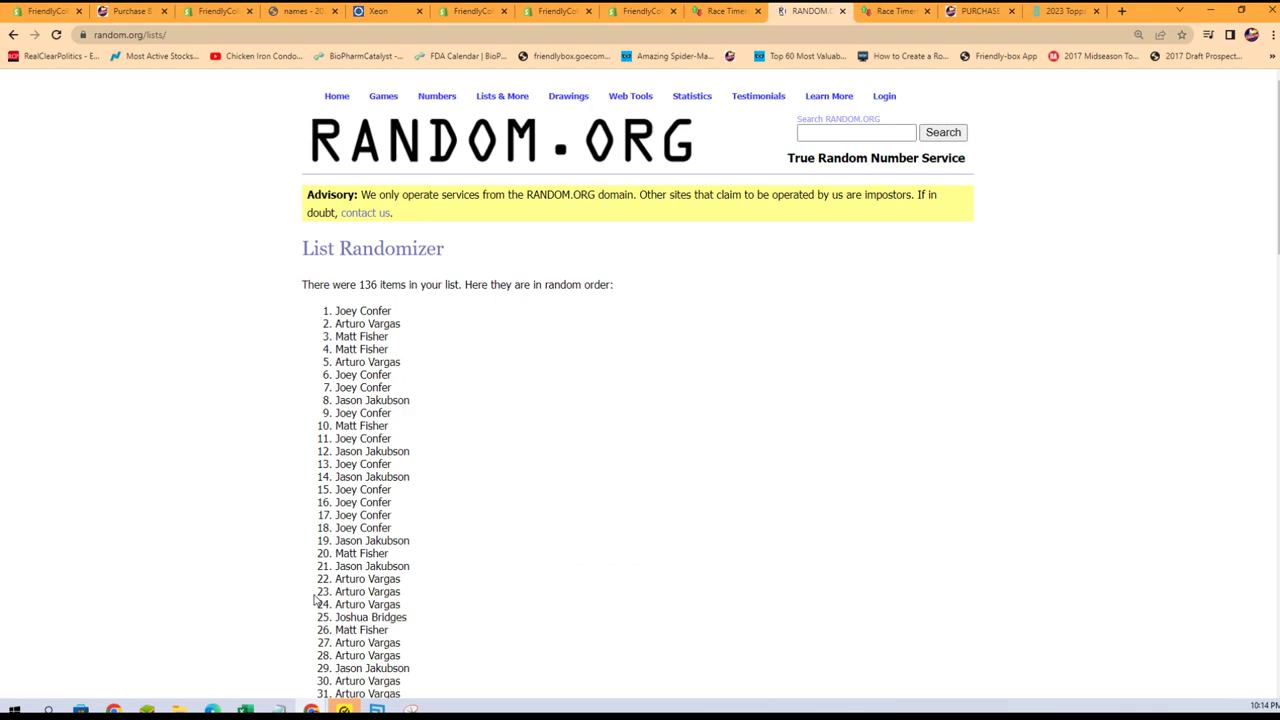
pyautogui.scroll(-12, 290, 550)
pyautogui.scroll(-5, 287, 512)
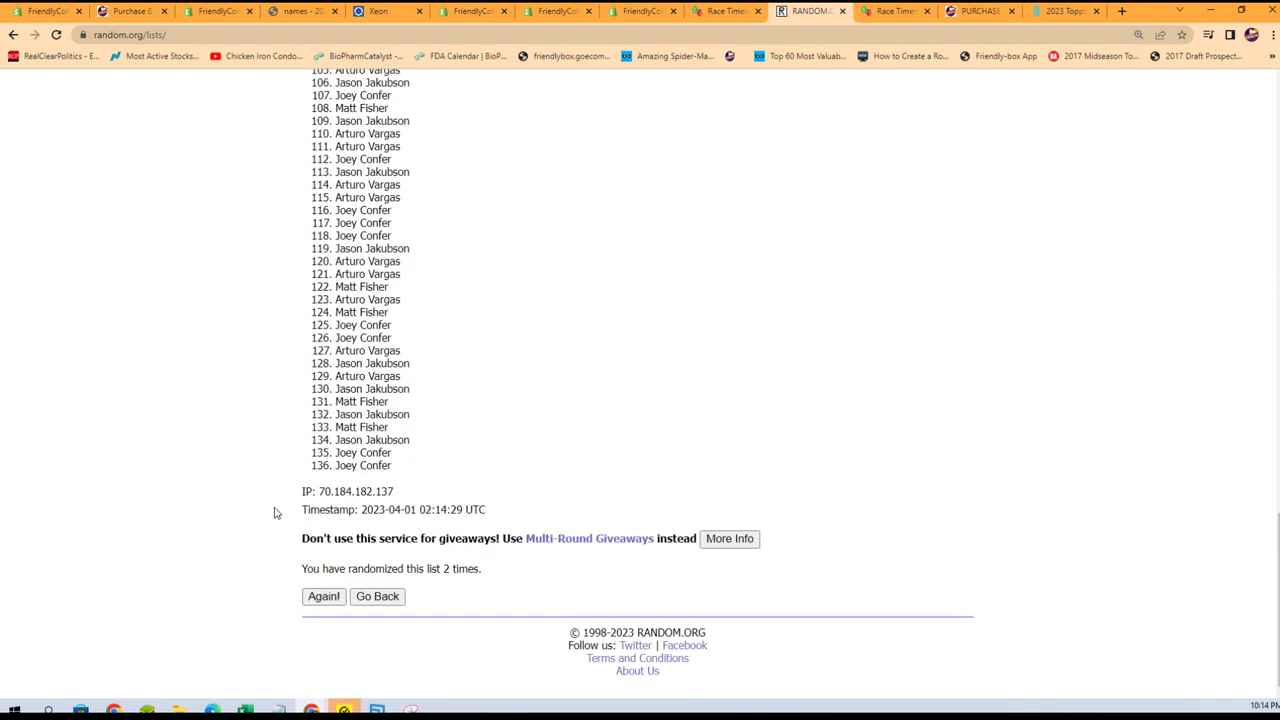
pyautogui.click(335, 598)
pyautogui.scroll(-14, 305, 572)
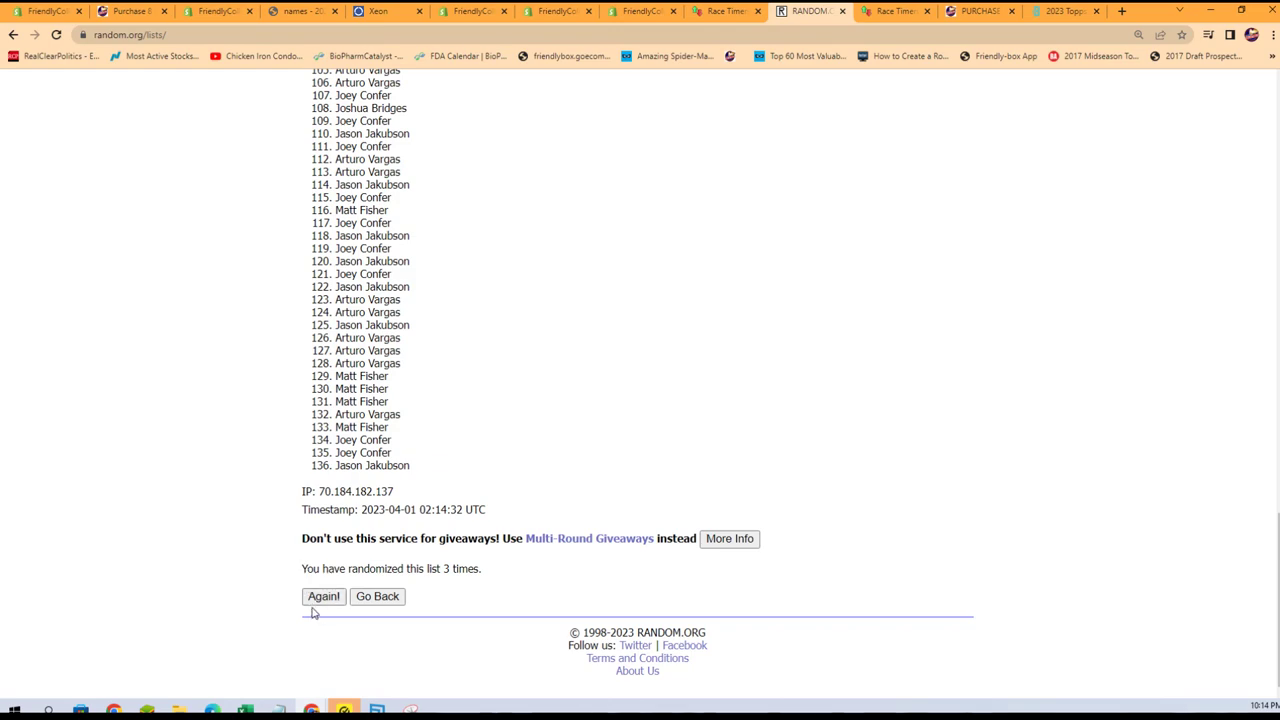
pyautogui.click(315, 600)
pyautogui.scroll(-5, 268, 600)
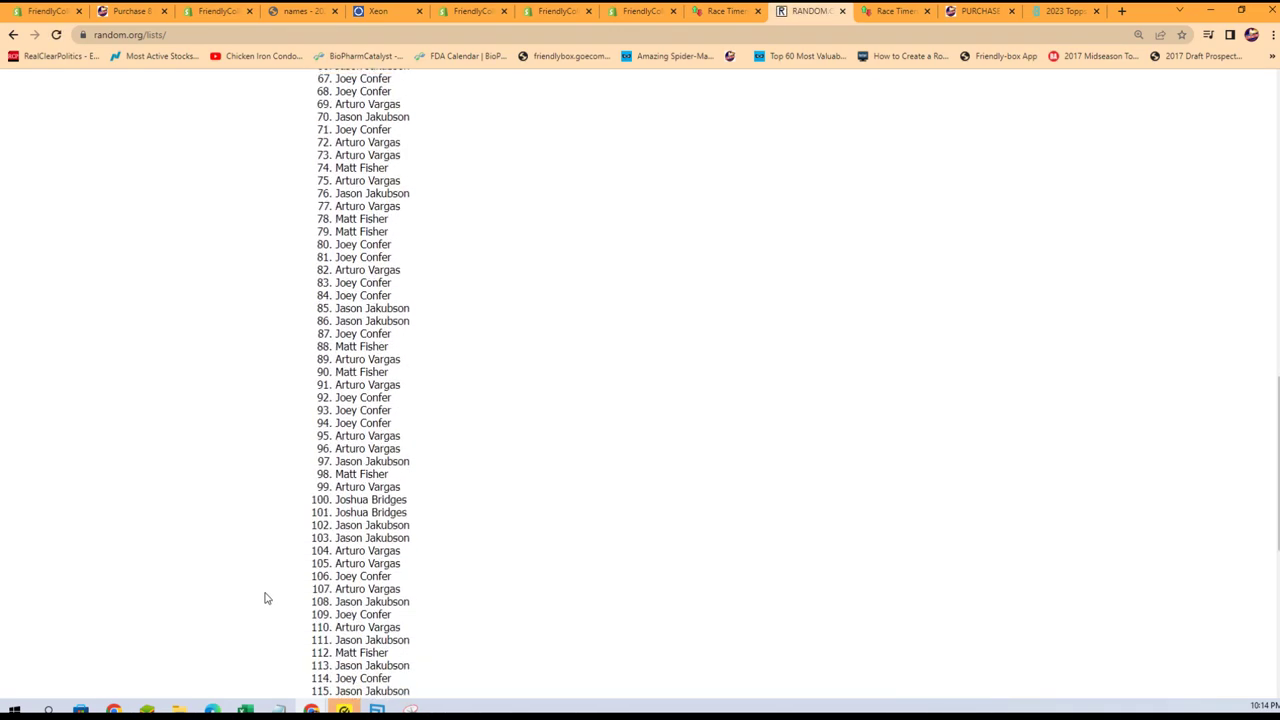
pyautogui.scroll(-8, 262, 600)
pyautogui.click(310, 597)
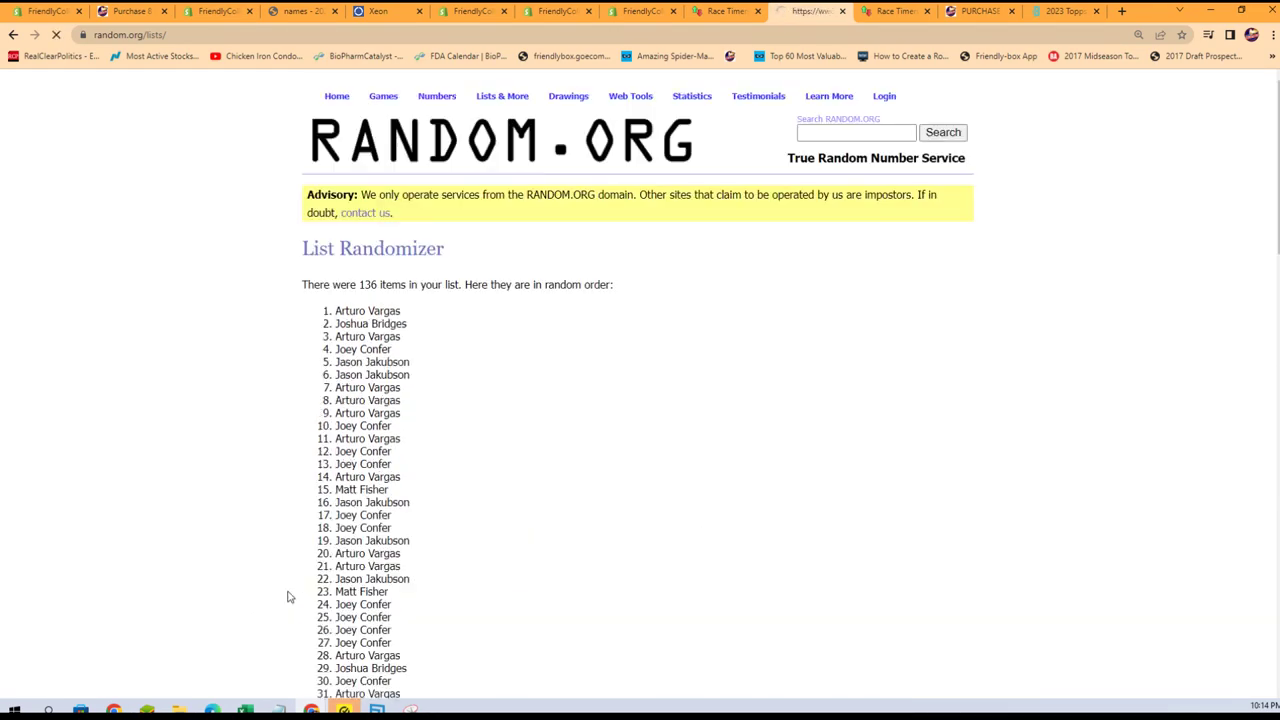
pyautogui.scroll(-3, 285, 592)
pyautogui.scroll(-2, 272, 578)
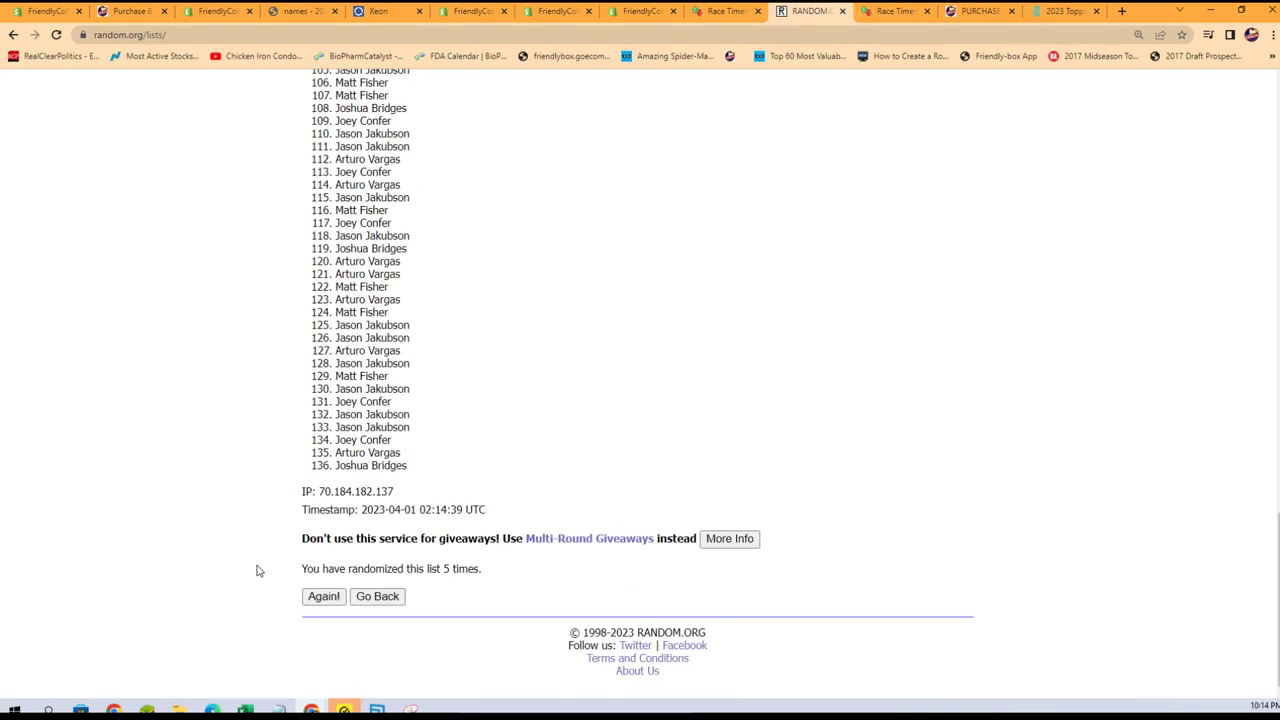
pyautogui.click(309, 600)
pyautogui.middleClick(260, 573)
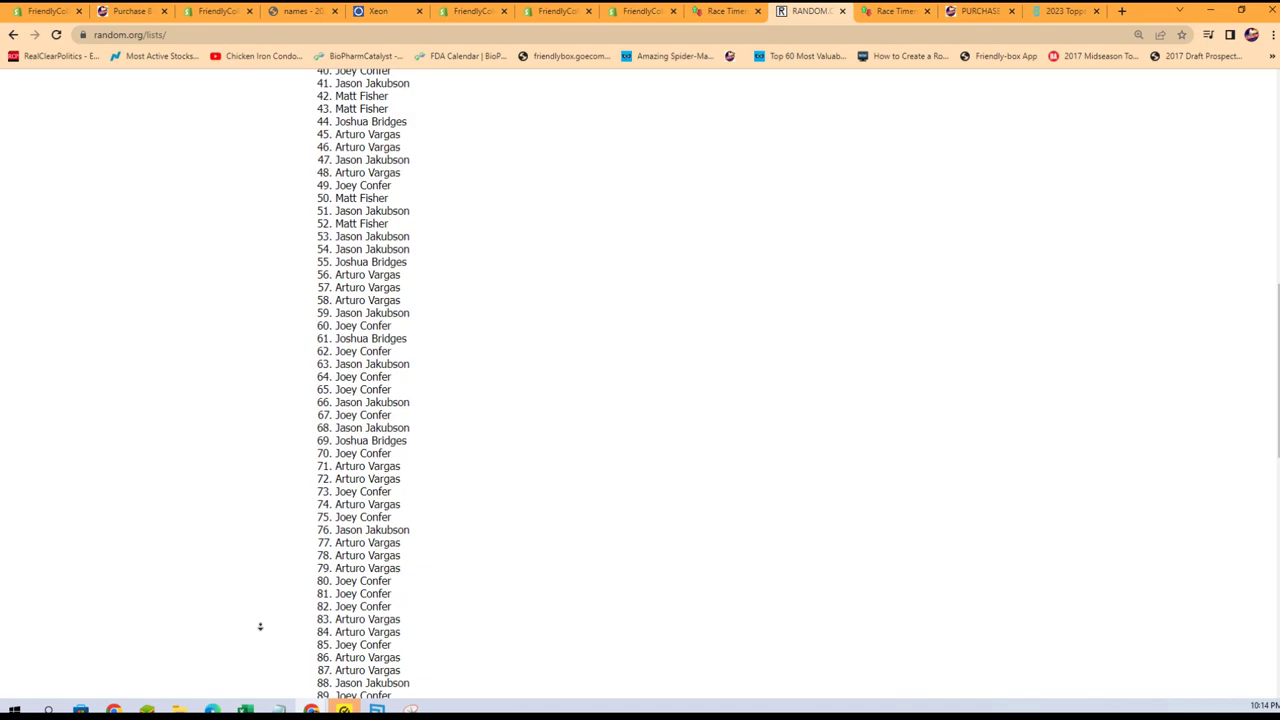
pyautogui.middleClick(264, 624)
pyautogui.scroll(-5, 258, 618)
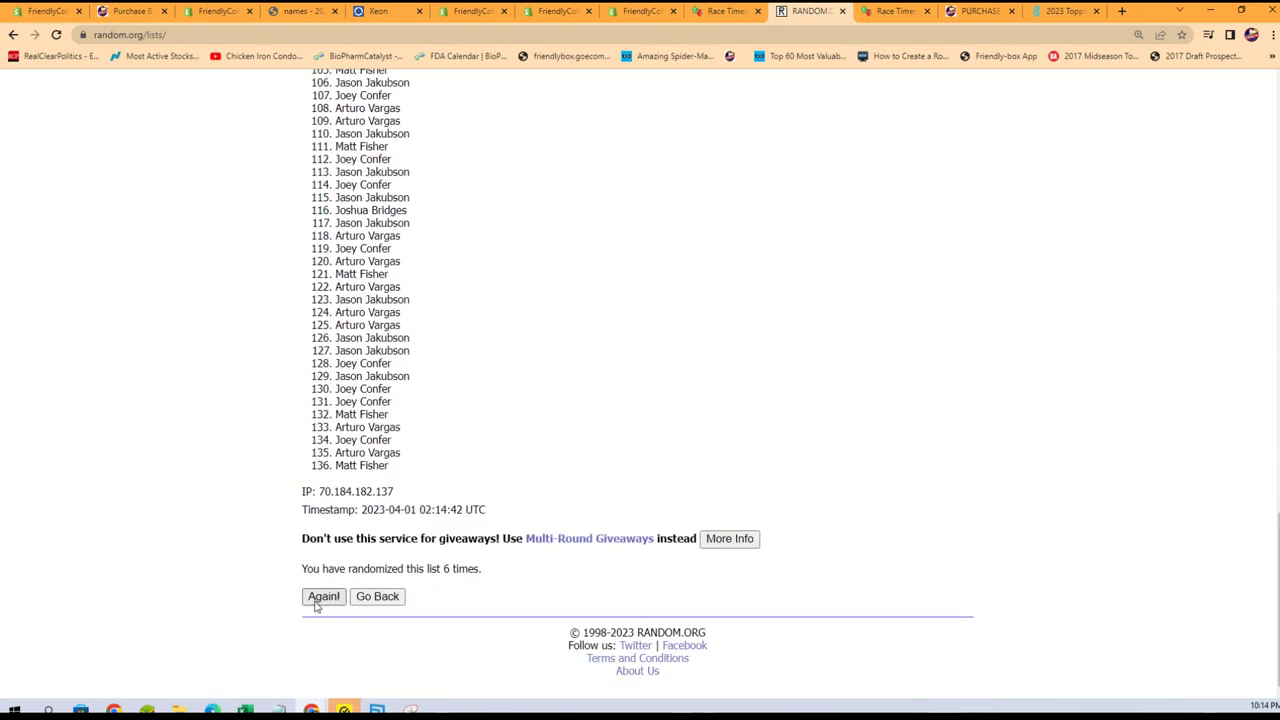
pyautogui.scroll(-13, 370, 590)
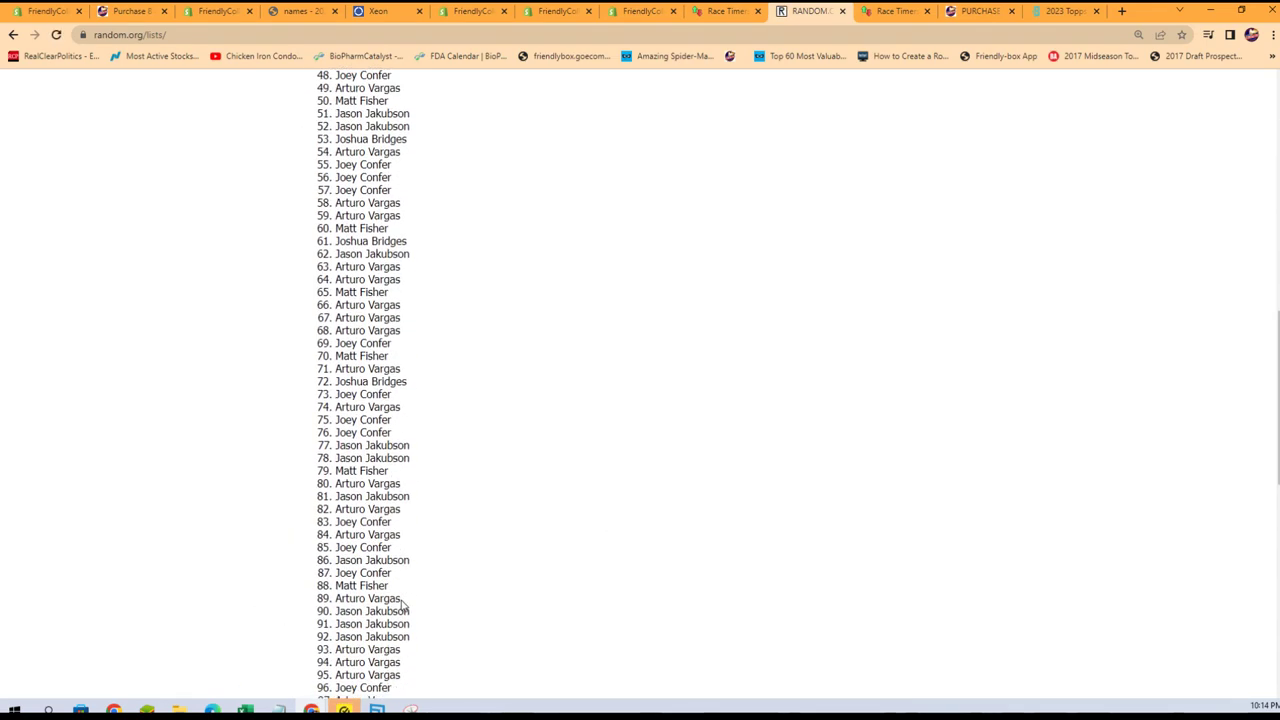
# Copy all the names of the seventh randomized participant list, from the last item up to the first
pyautogui.scroll(-3, 378, 577)
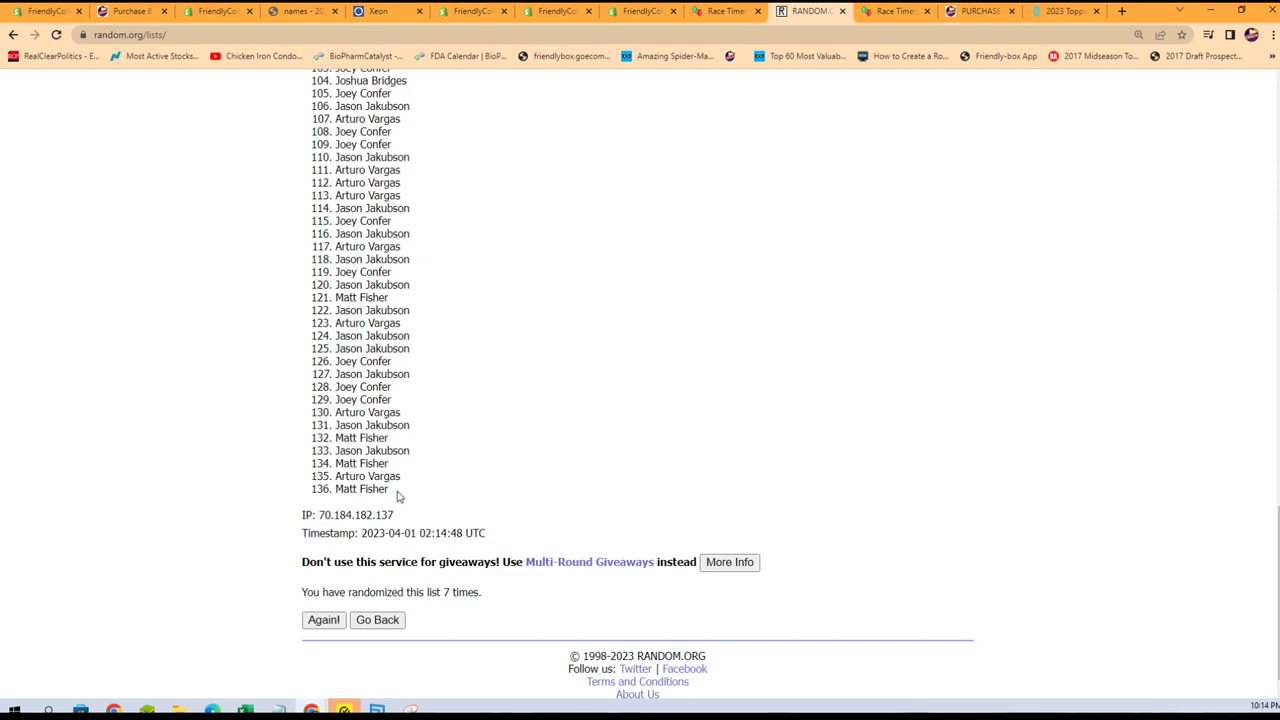
pyautogui.moveTo(397, 492); pyautogui.dragTo(337, 316)
pyautogui.rightClick(362, 316)
pyautogui.click(378, 331)
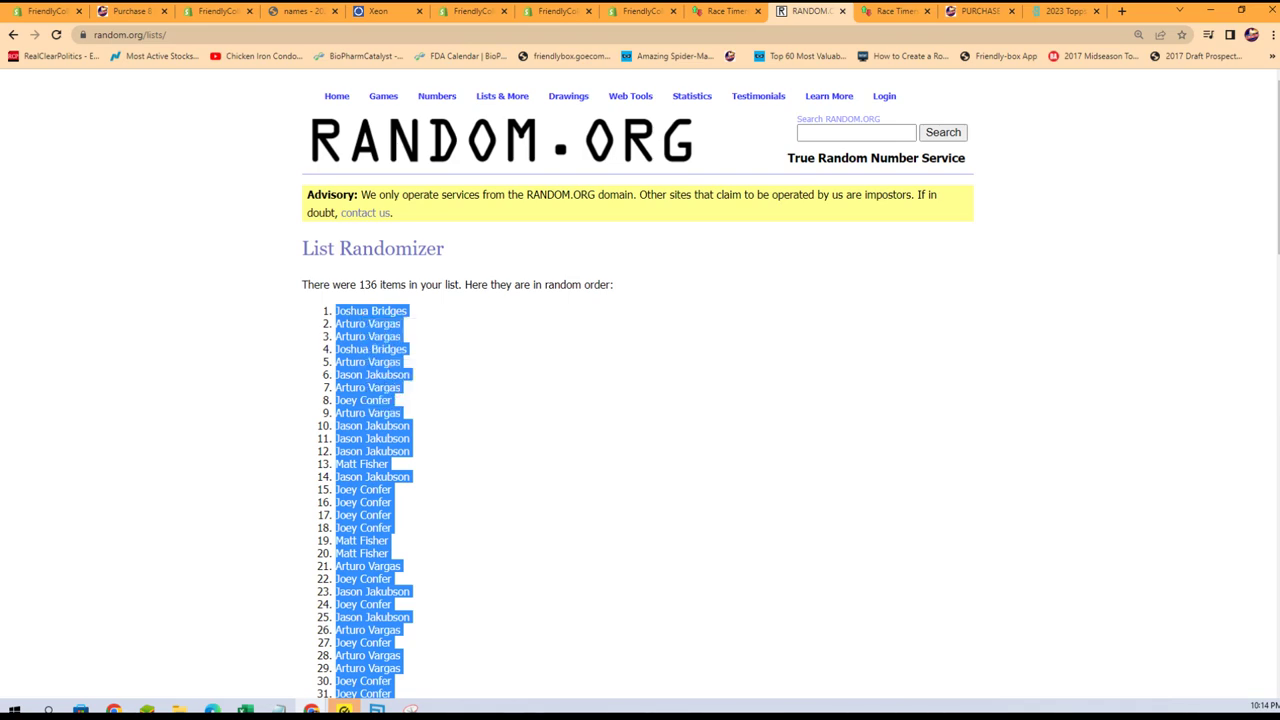
# Switch to the Excel workbook, paste the randomized participant names as Text starting in A1, and narrow column A
pyautogui.hotkey('alt', 'Tab')
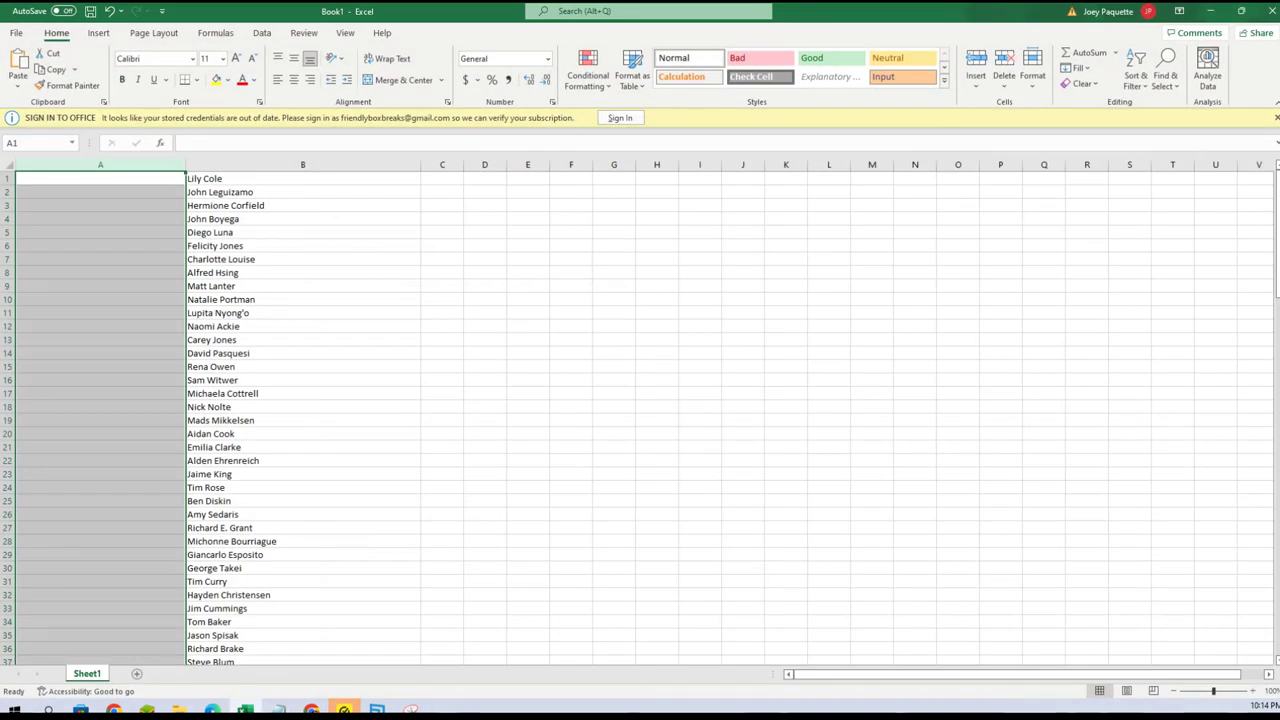
pyautogui.click(66, 178)
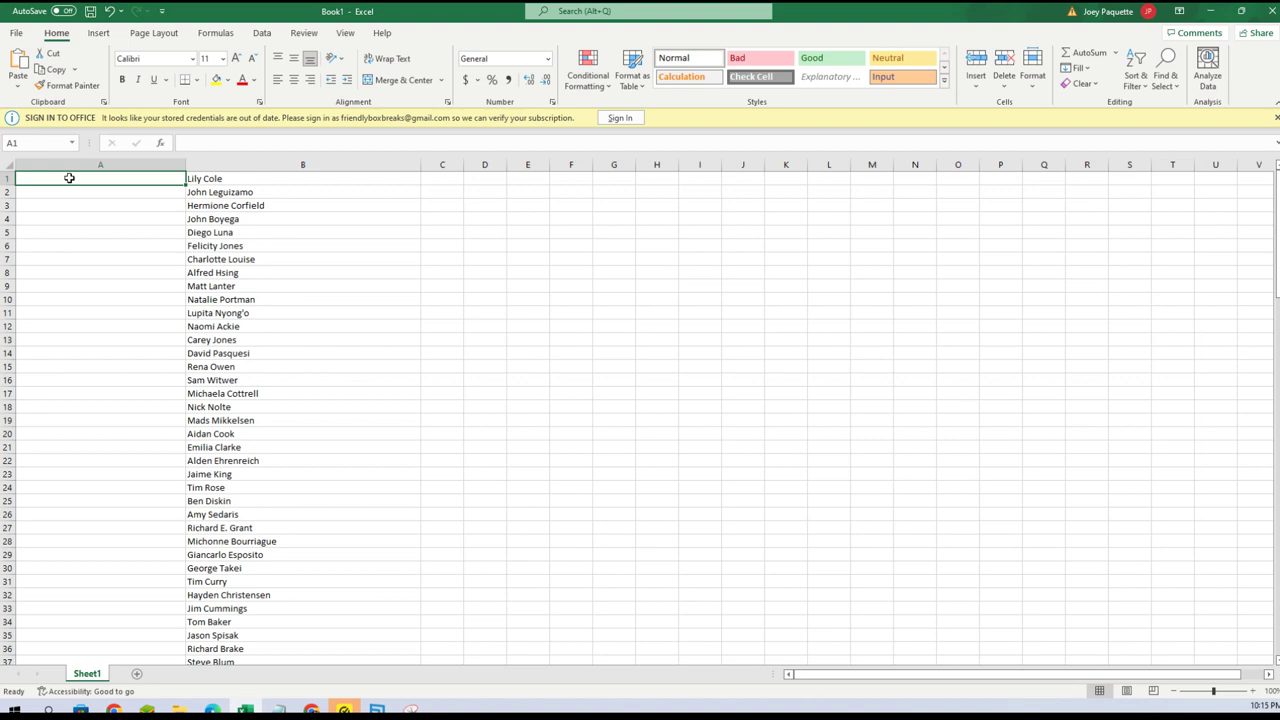
pyautogui.rightClick(69, 178)
pyautogui.click(108, 266)
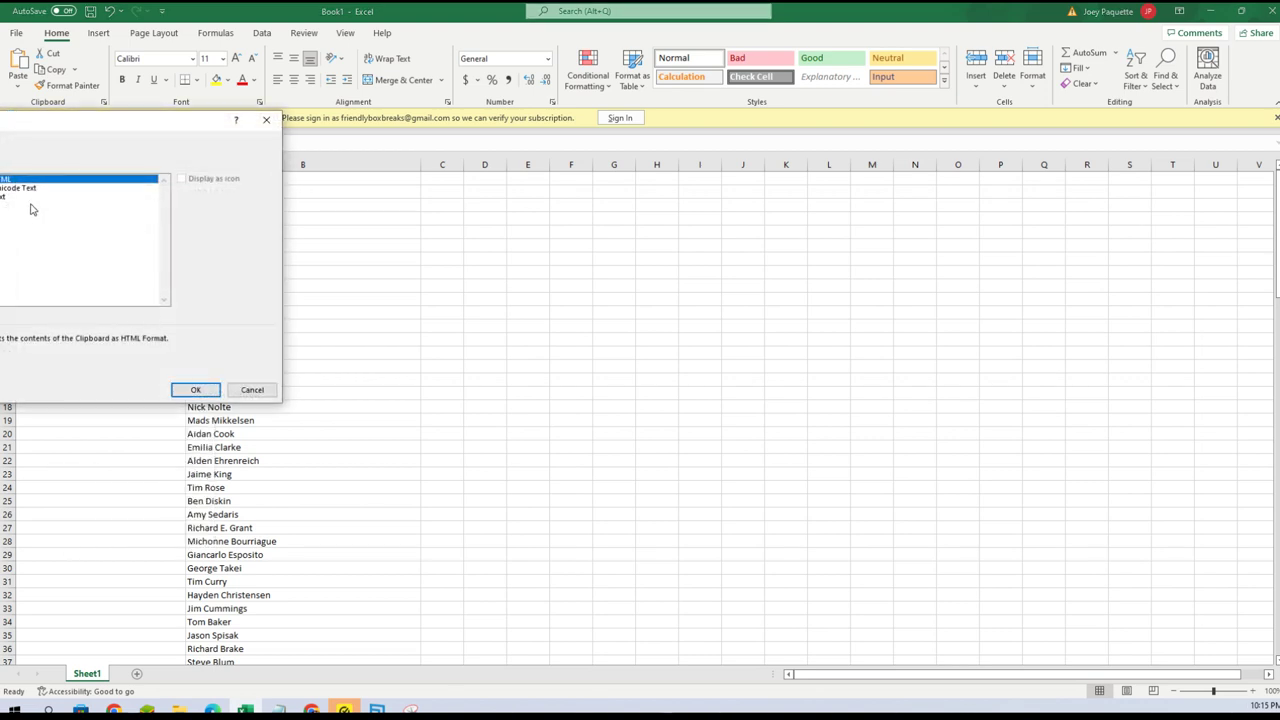
pyautogui.moveTo(64, 137); pyautogui.dragTo(155, 125)
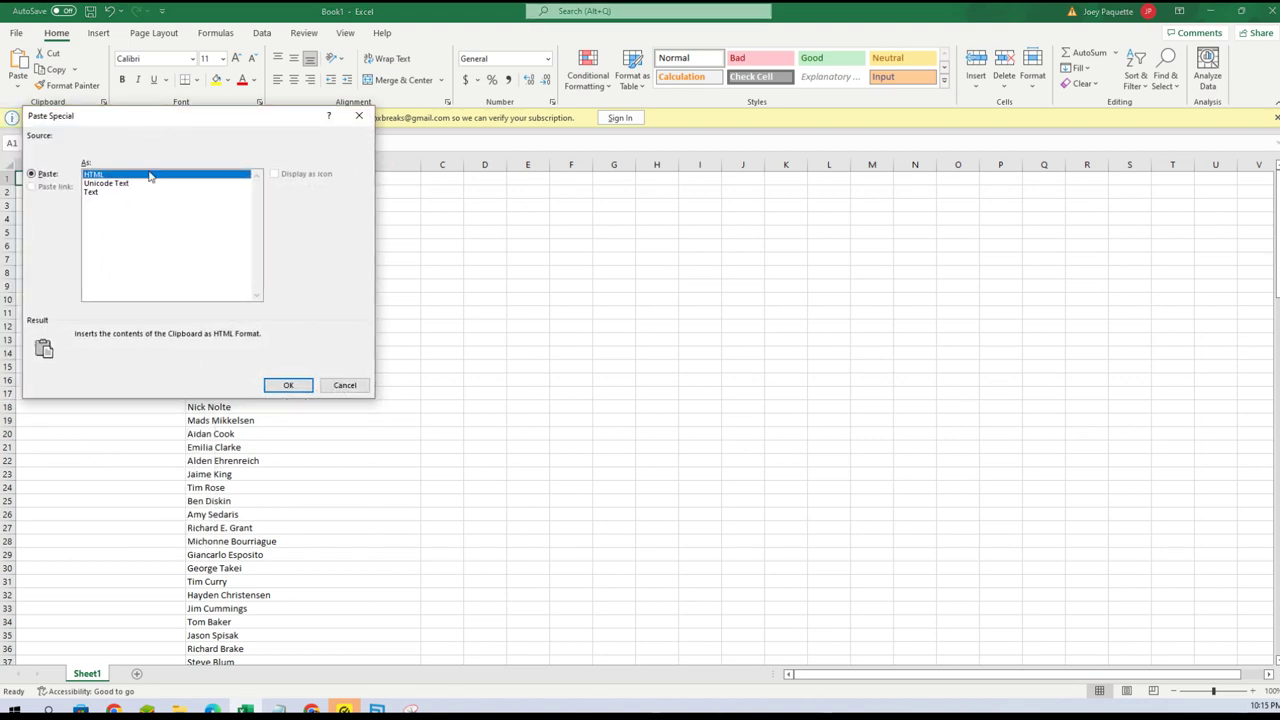
pyautogui.click(91, 192)
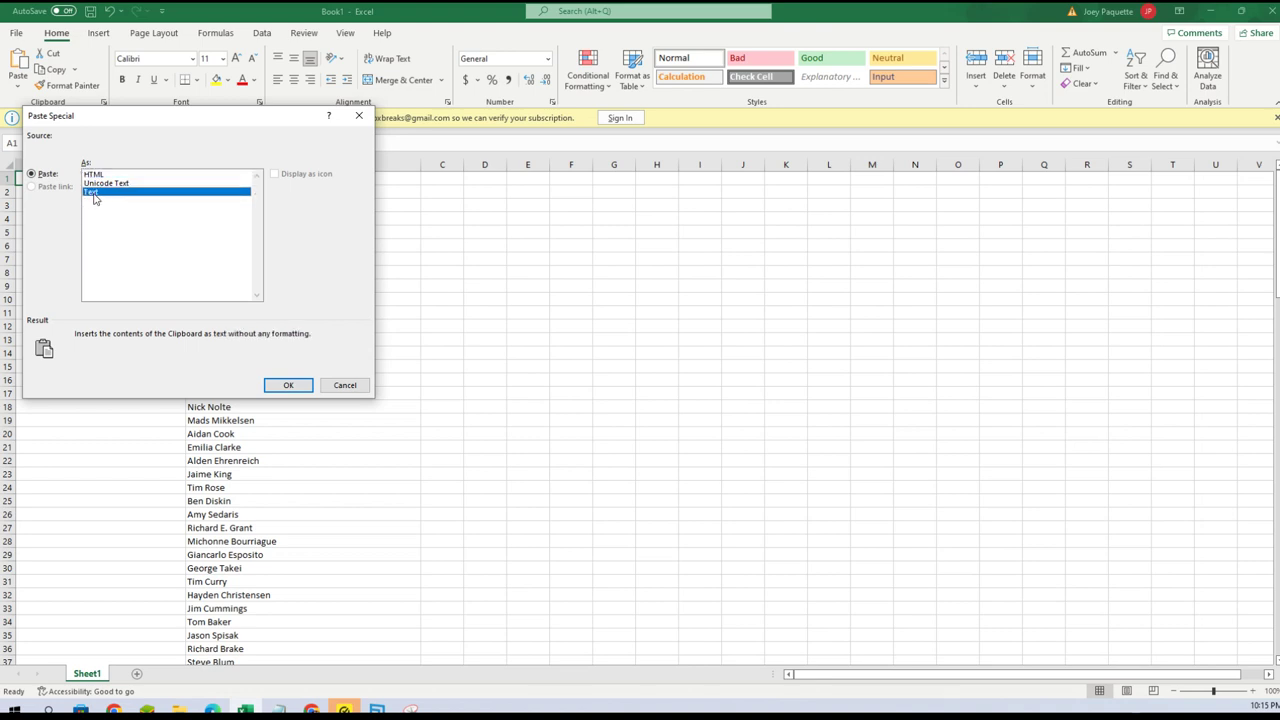
pyautogui.click(288, 385)
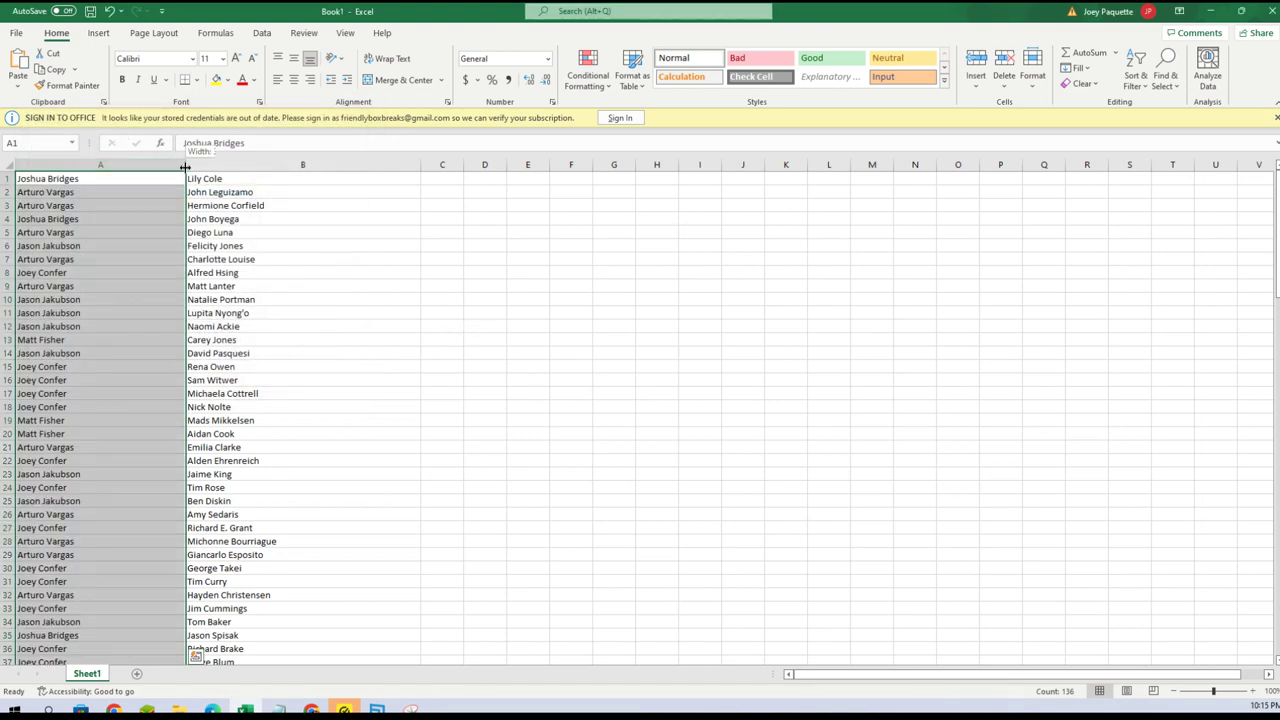
pyautogui.moveTo(186, 165); pyautogui.dragTo(115, 165)
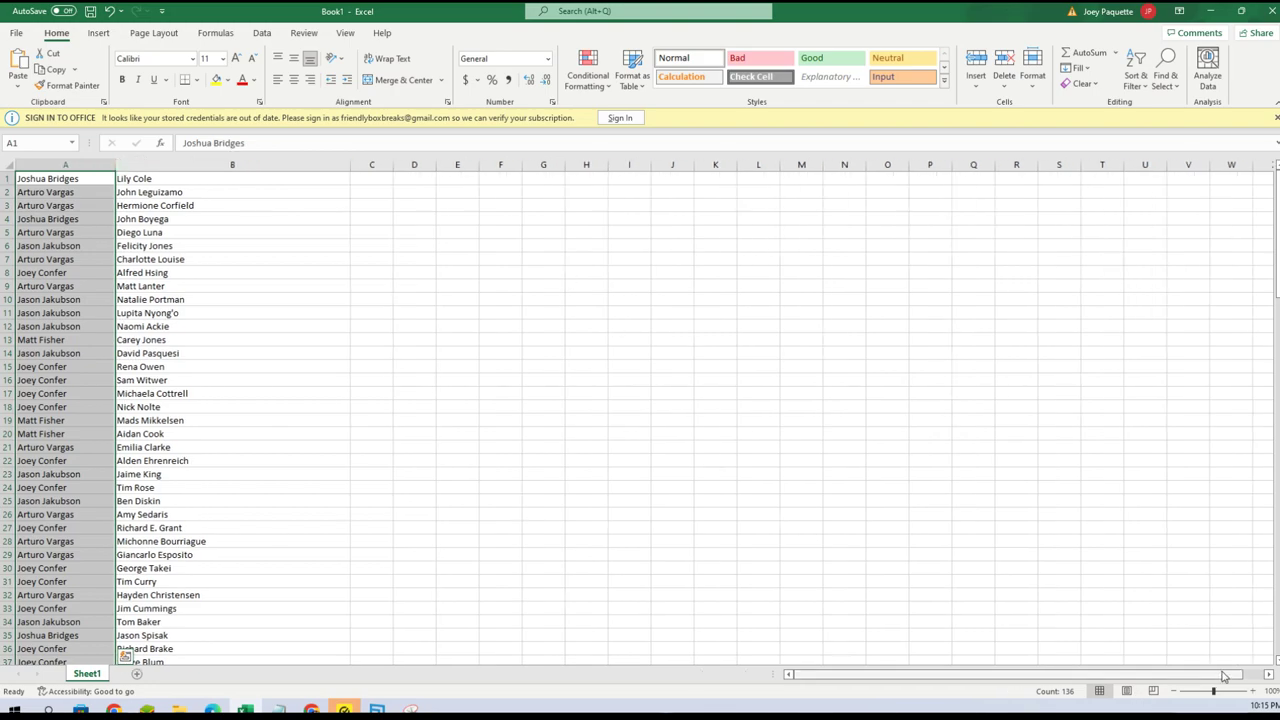
# Enlarge the sheet to 240% and review the participant and actor pairings from row 1 down to row 136
pyautogui.click(1257, 692)
pyautogui.click(1257, 692)
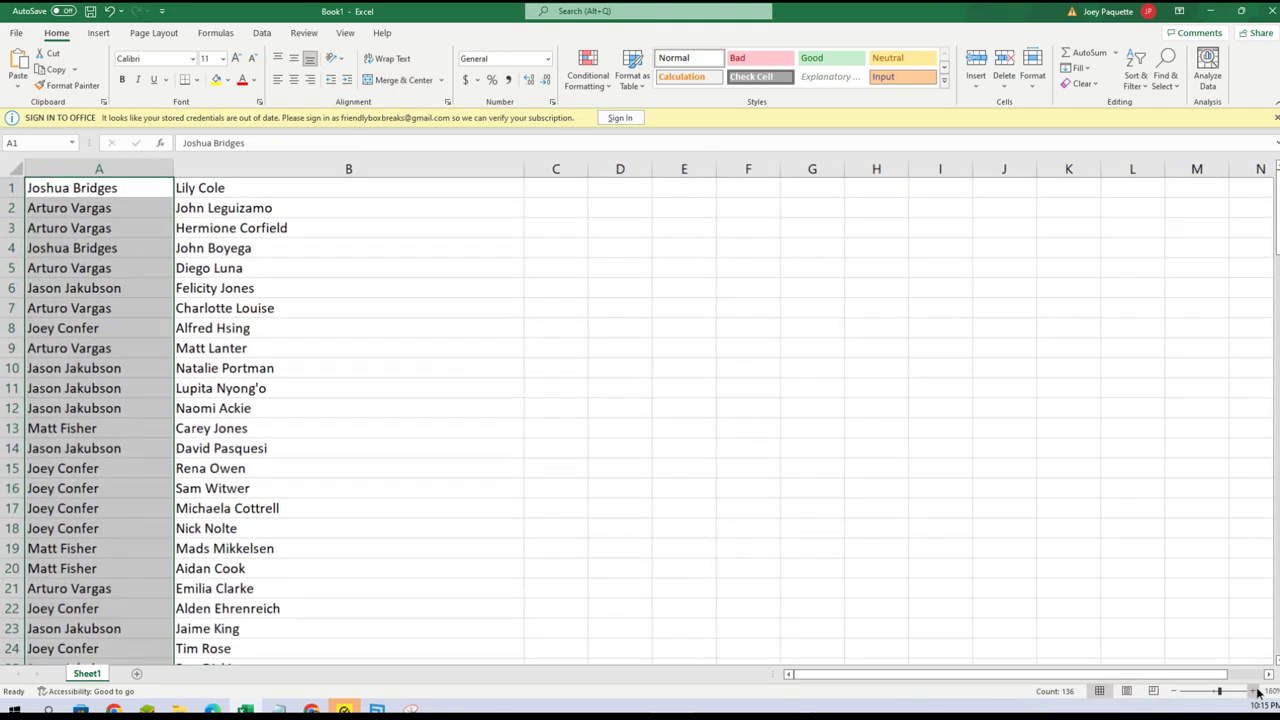
pyautogui.click(1257, 692)
pyautogui.click(1257, 692)
pyautogui.click(1253, 688)
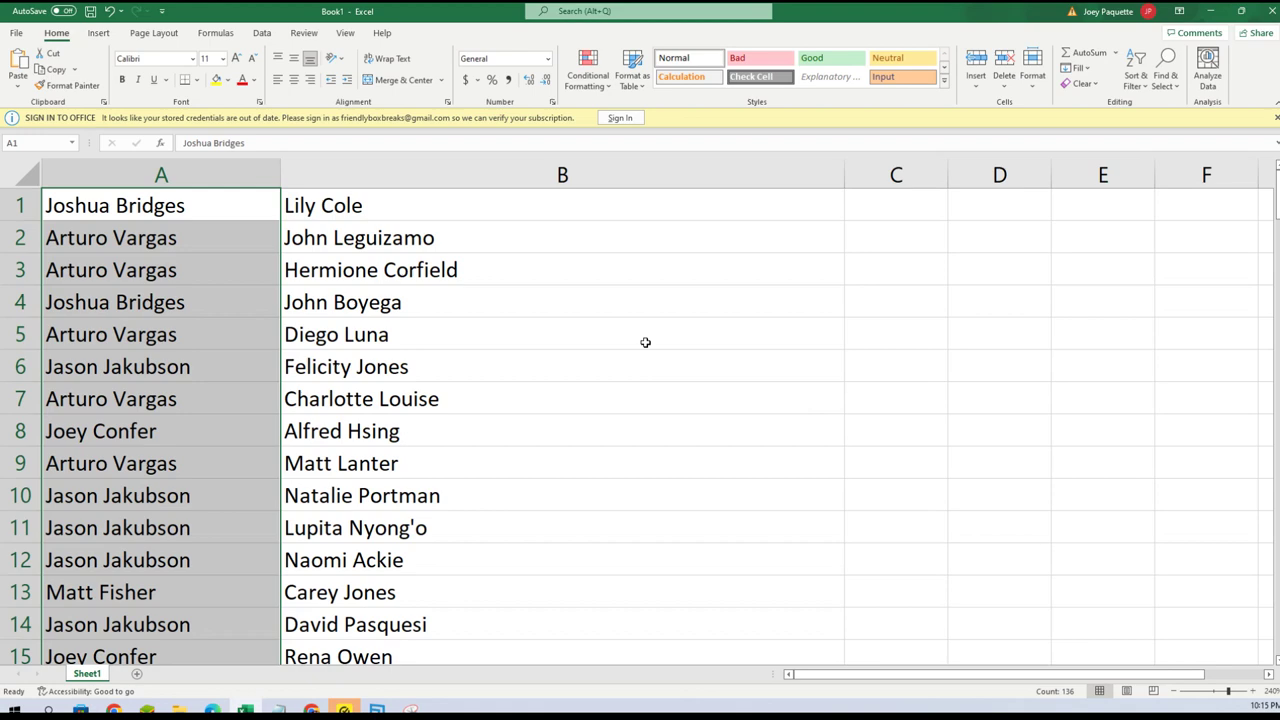
pyautogui.click(381, 290)
pyautogui.click(167, 207)
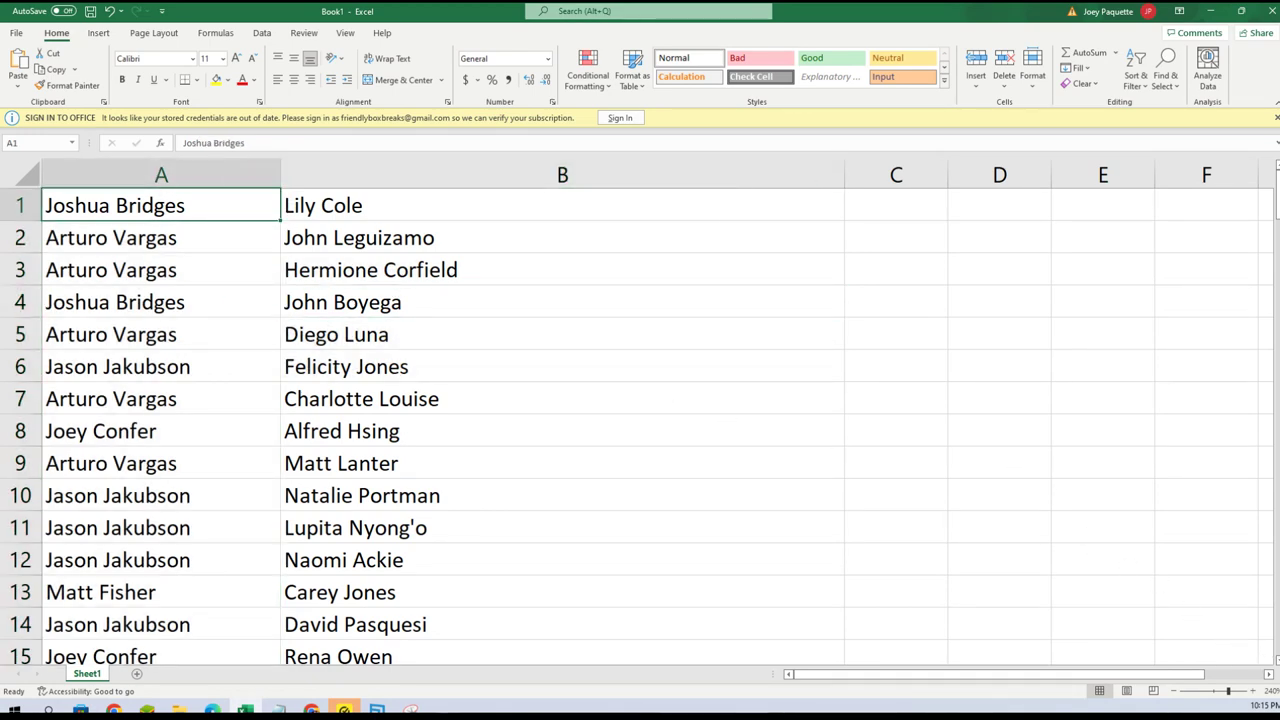
pyautogui.click(1276, 662)
pyautogui.click(1276, 662)
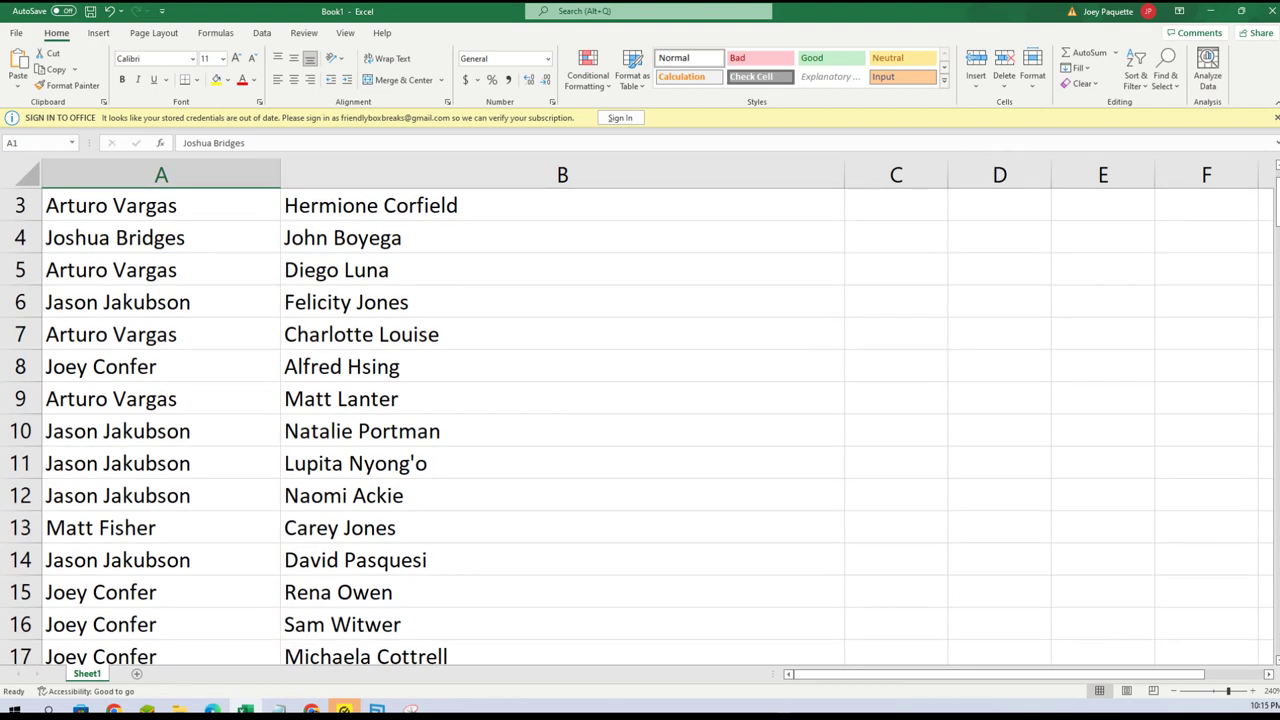
pyautogui.click(1276, 662)
pyautogui.click(1276, 662)
pyautogui.click(1276, 662)
pyautogui.click(1276, 662)
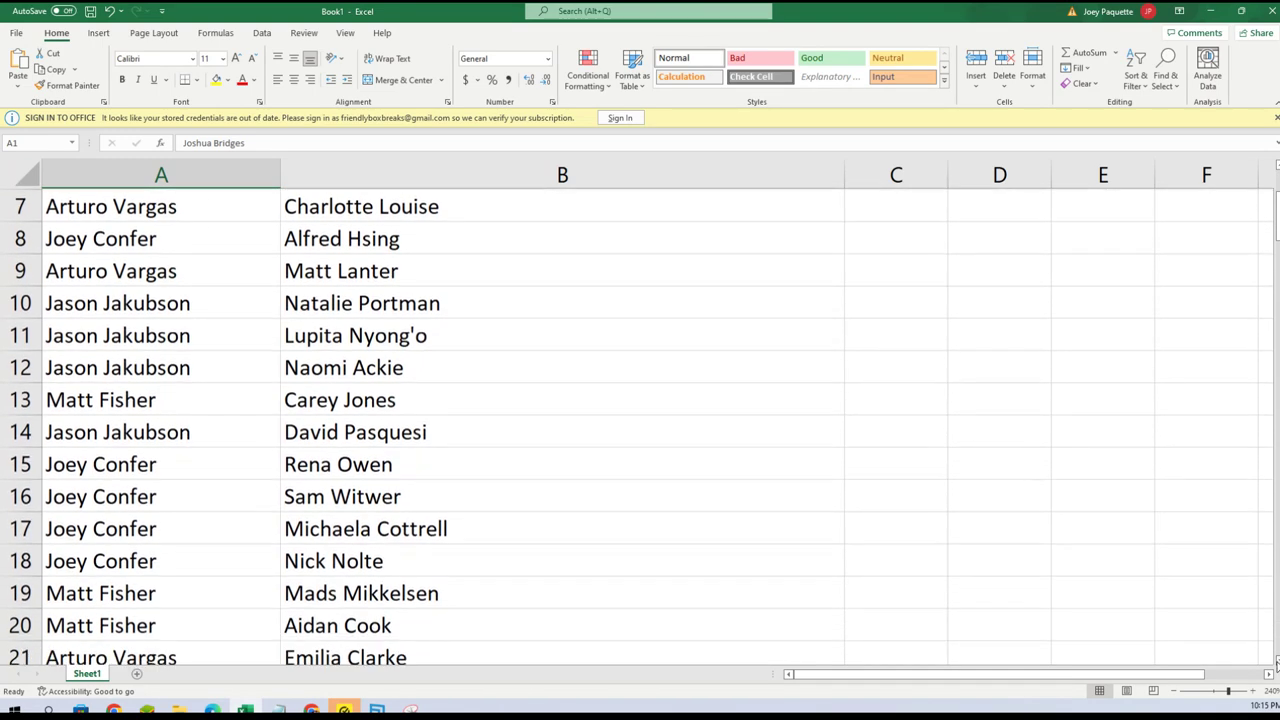
pyautogui.click(1276, 662)
pyautogui.click(1276, 662)
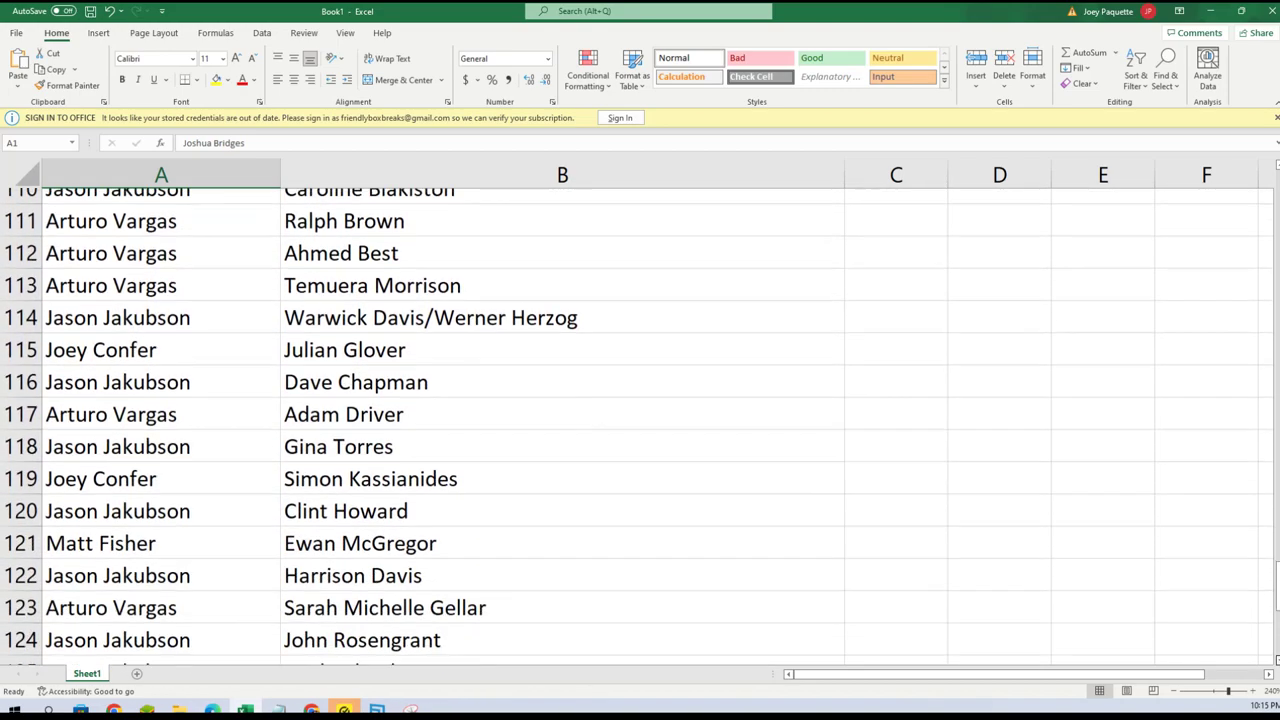
pyautogui.scroll(-4, 640, 427)
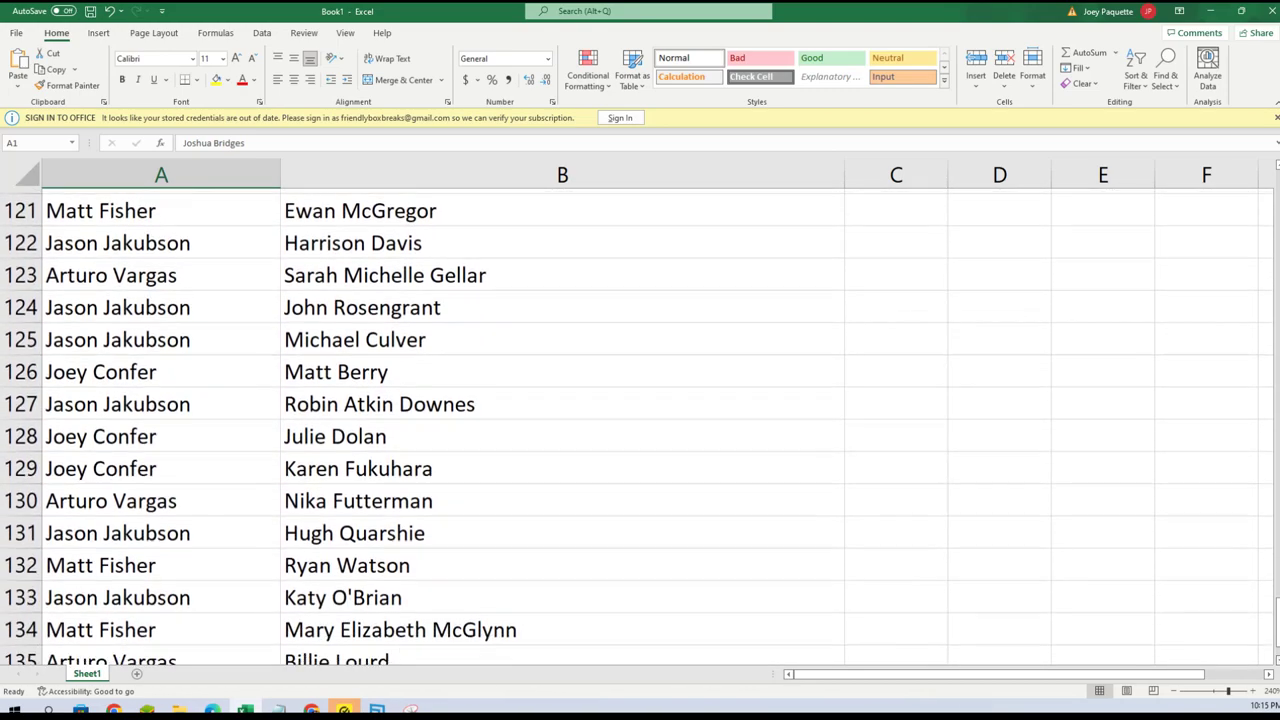
pyautogui.scroll(-2, 640, 427)
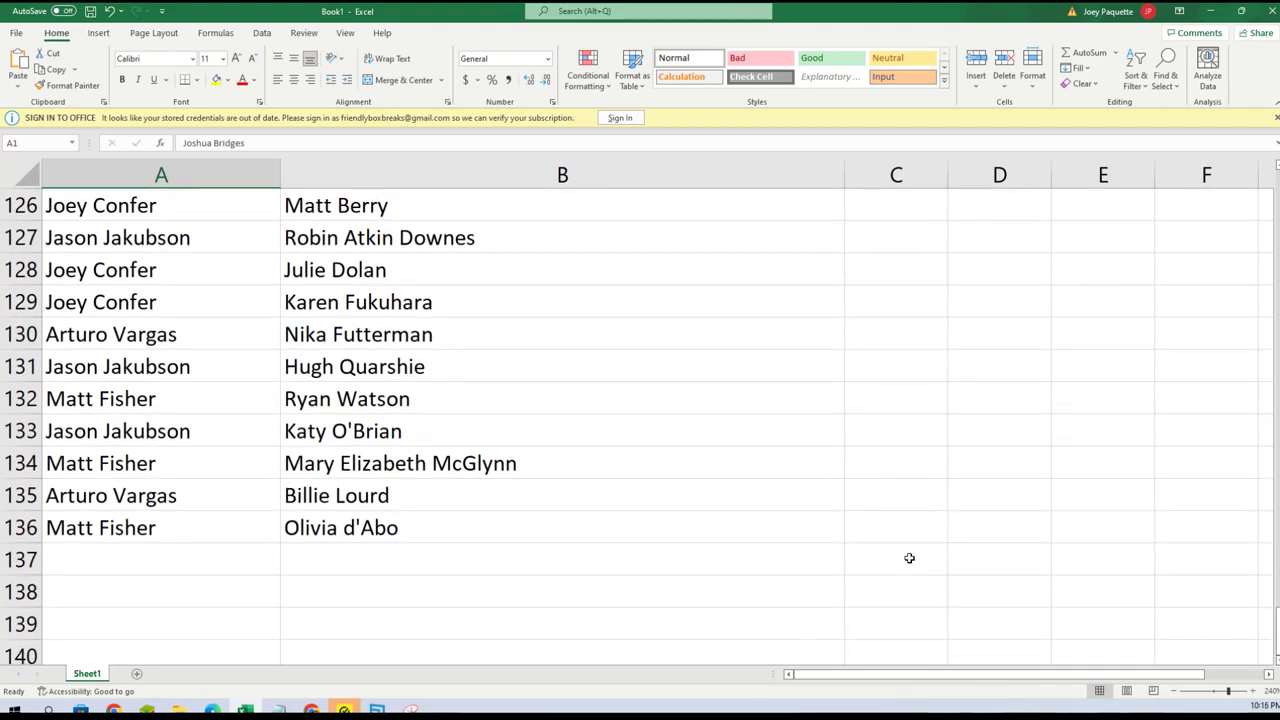
# Sort the whole sheet by Column B on cell values from A to Z, keeping each participant paired with their actor
pyautogui.click(1175, 691)
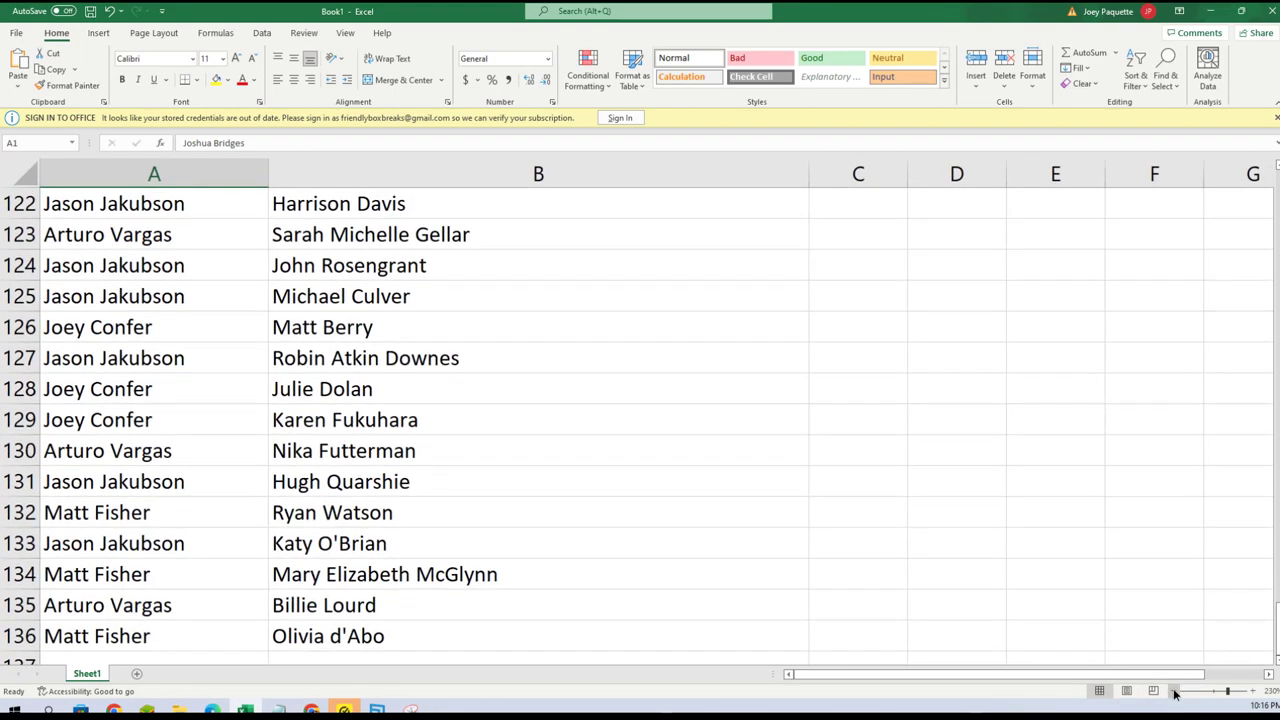
pyautogui.click(1175, 691)
pyautogui.click(1175, 691)
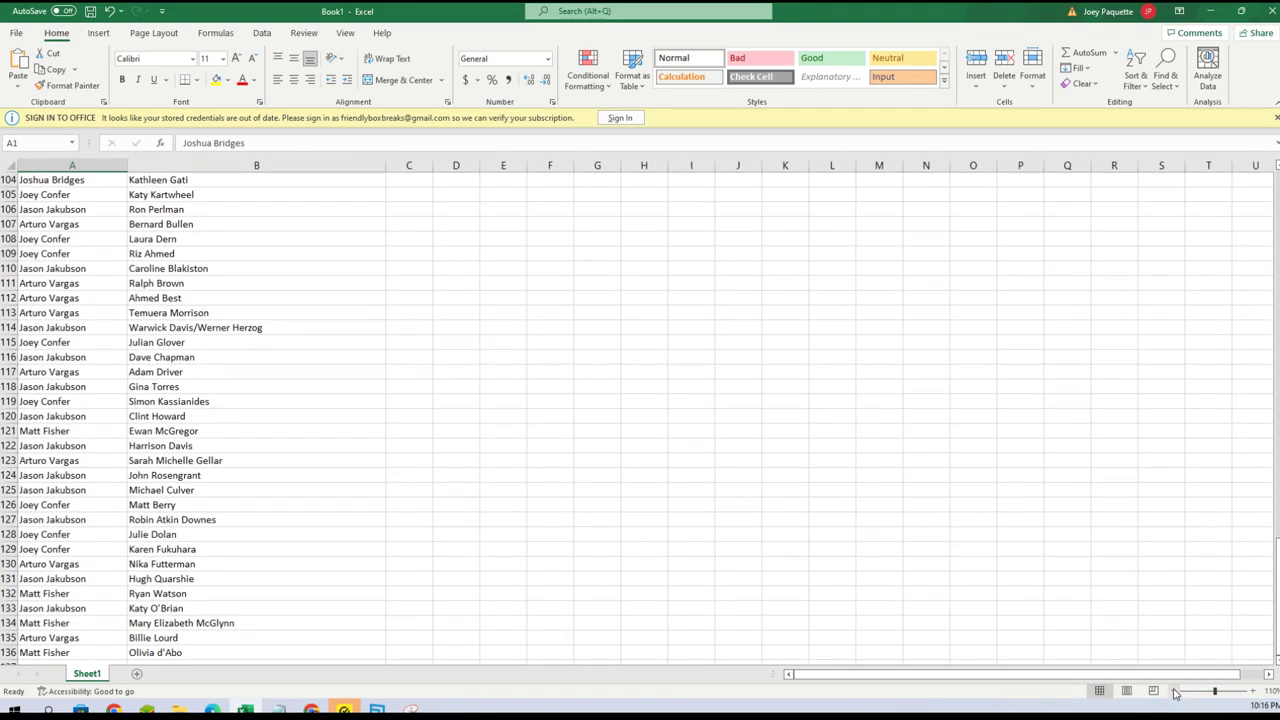
pyautogui.click(8, 163)
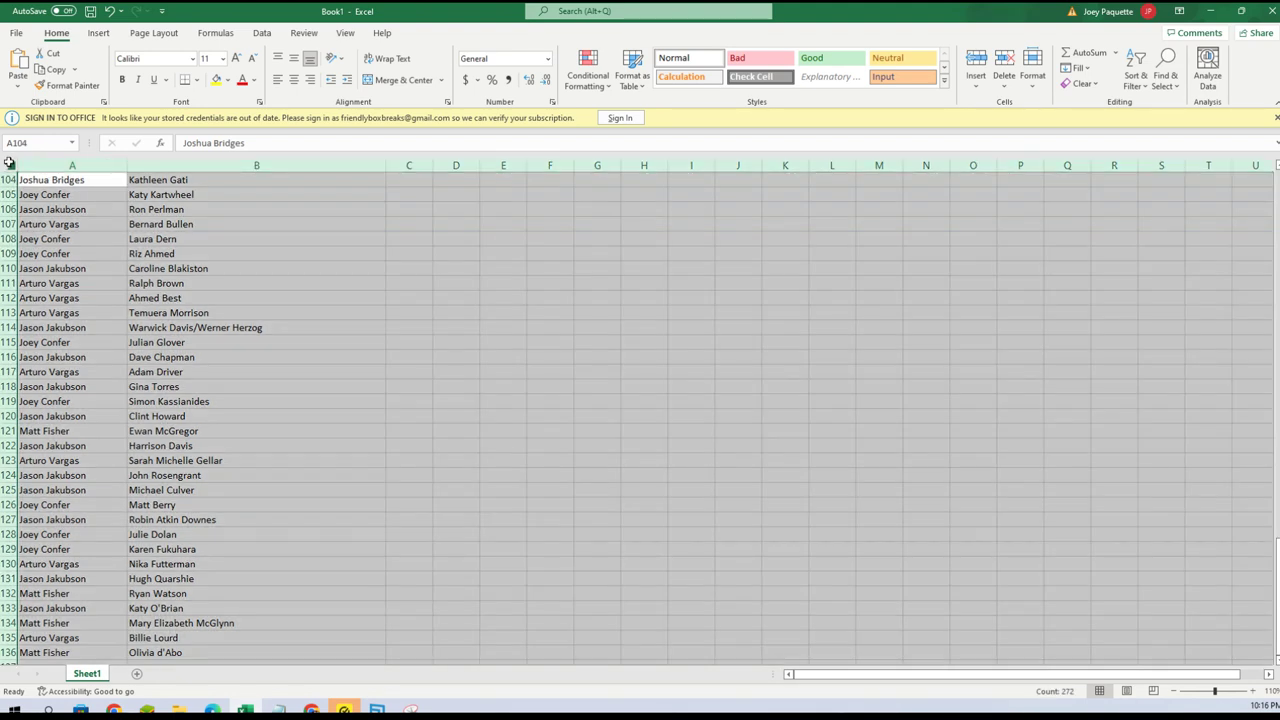
pyautogui.click(1130, 86)
pyautogui.click(1170, 142)
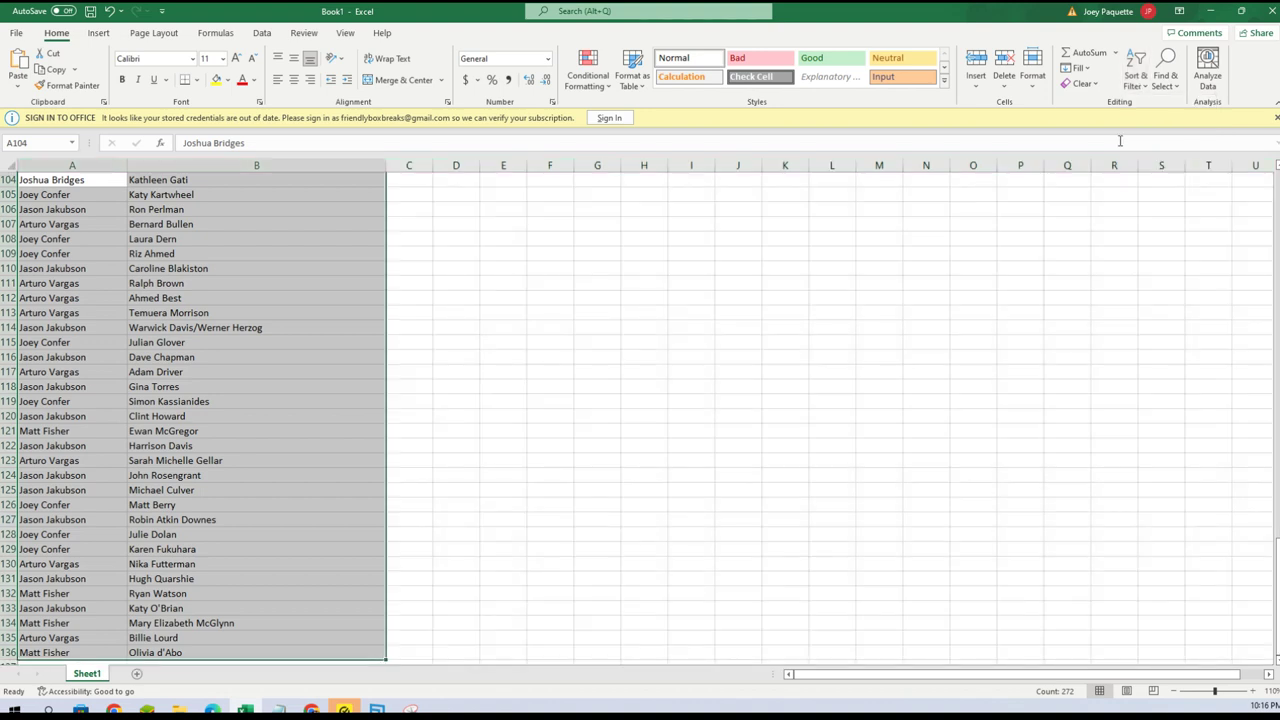
pyautogui.click(576, 230)
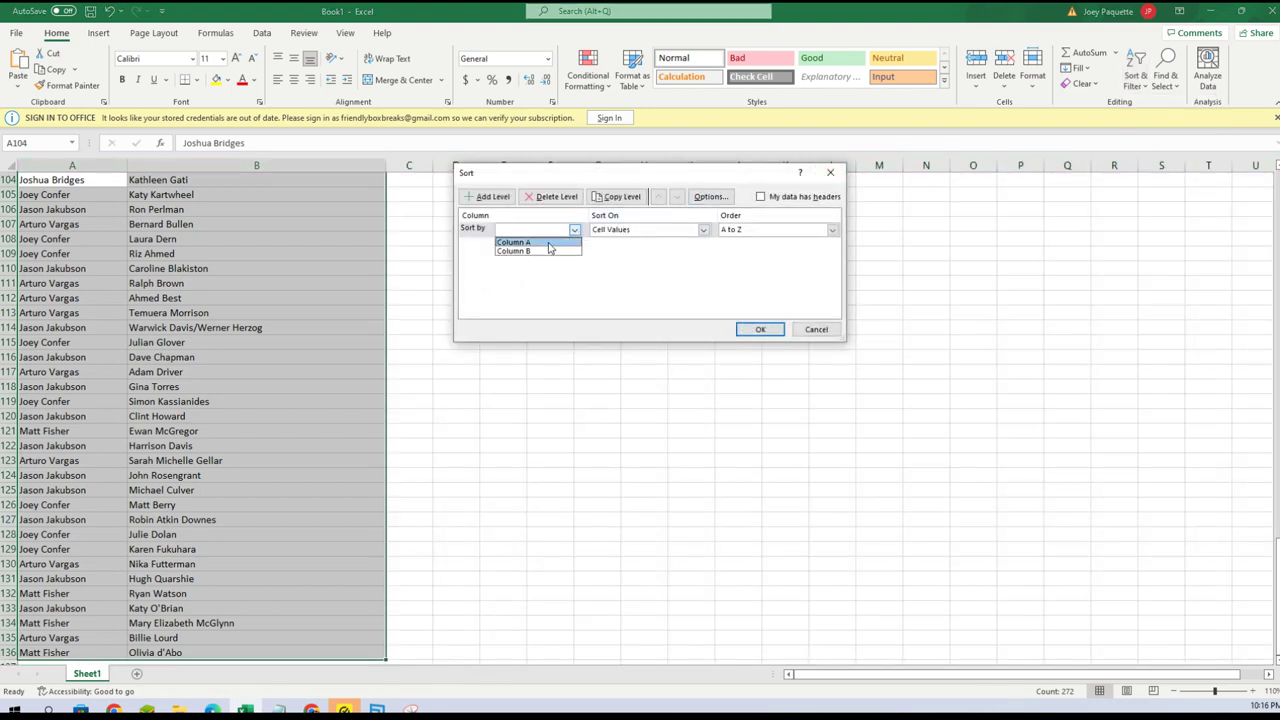
pyautogui.click(541, 251)
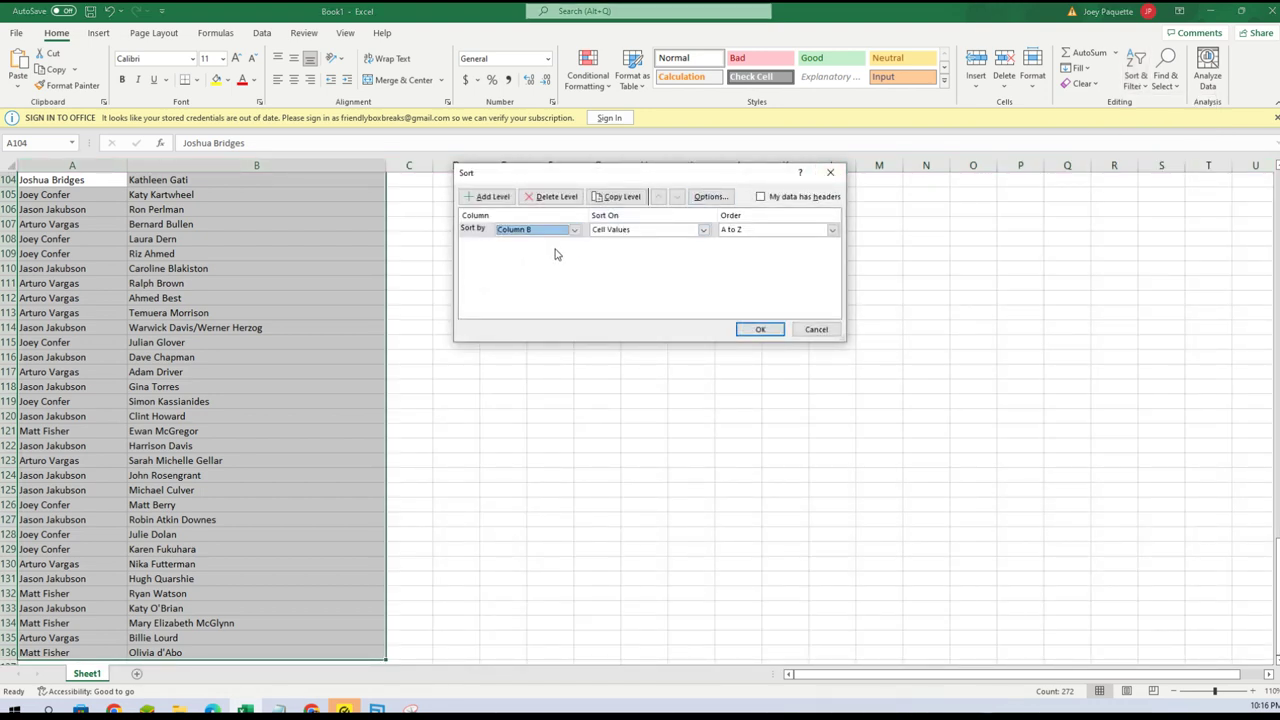
pyautogui.click(752, 328)
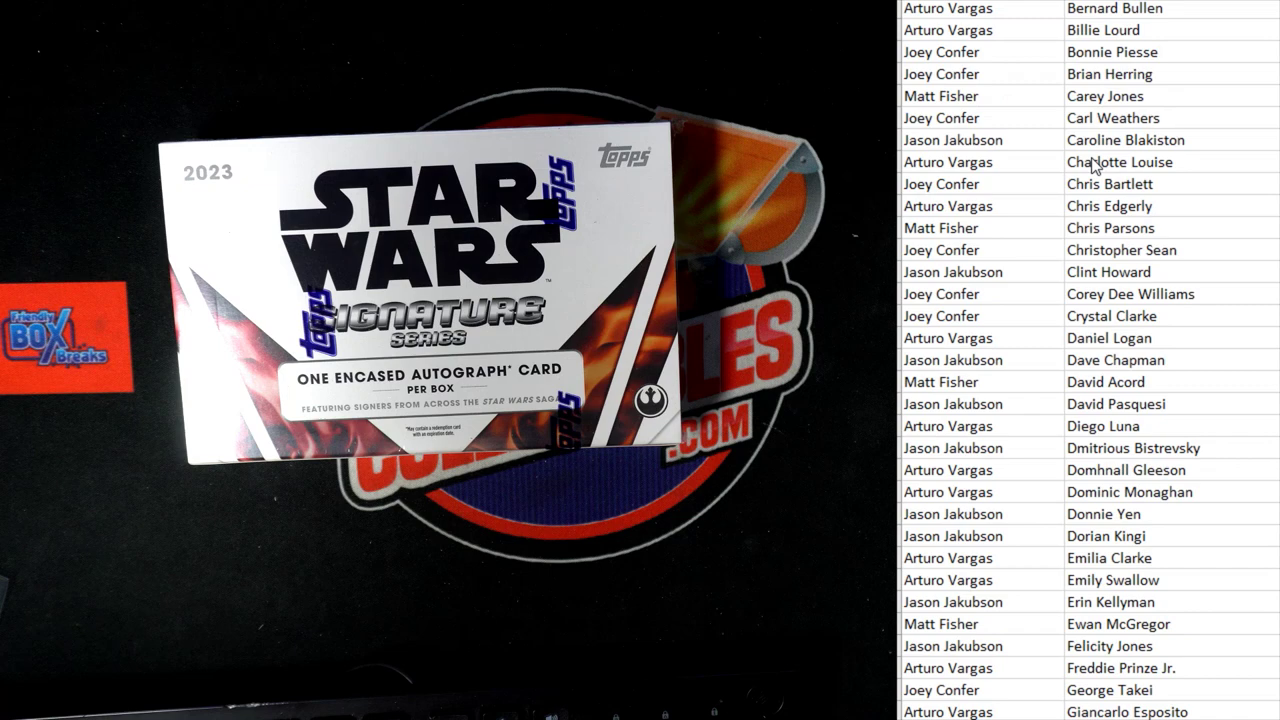
pyautogui.scroll(6, 1095, 150)
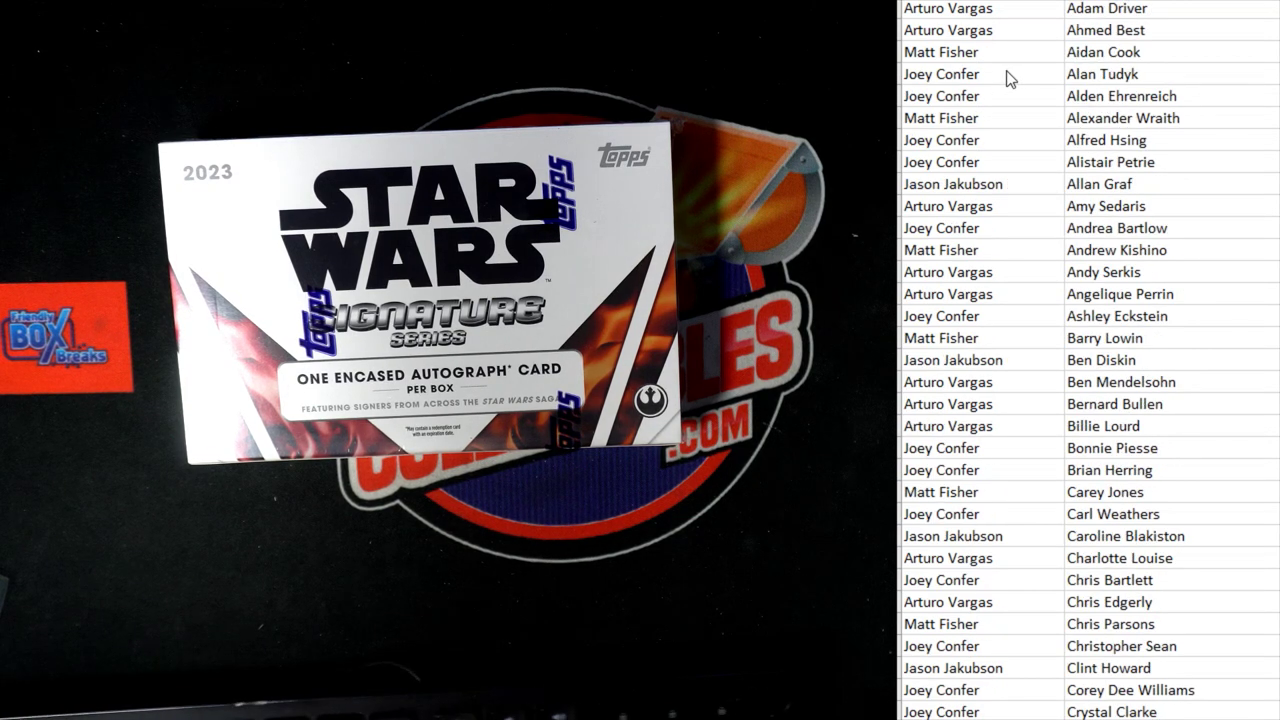